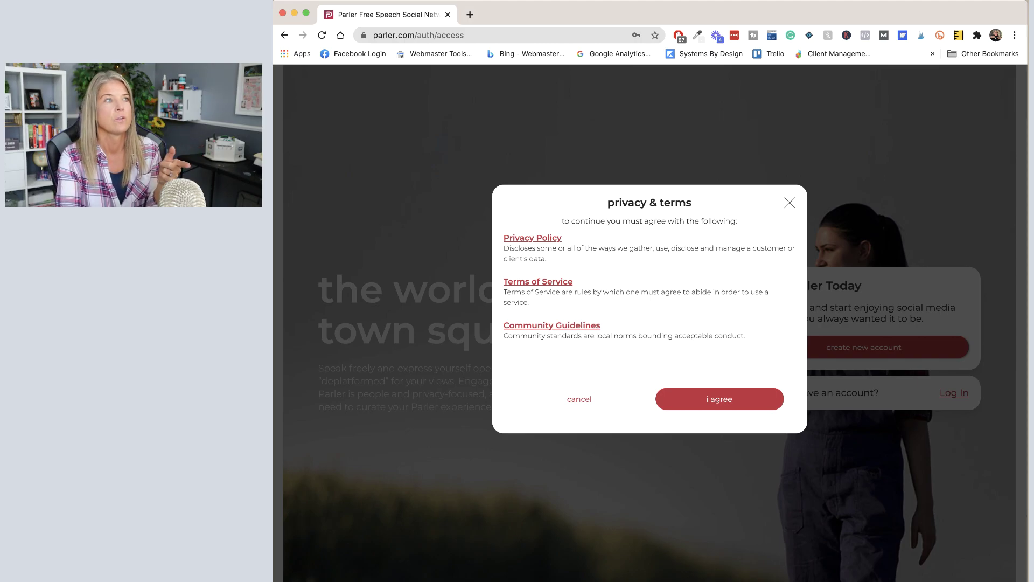
# Step: Accept the privacy terms, enter the sign-up e-mail and mobile phone number, and submit
pyautogui.click(716, 402)
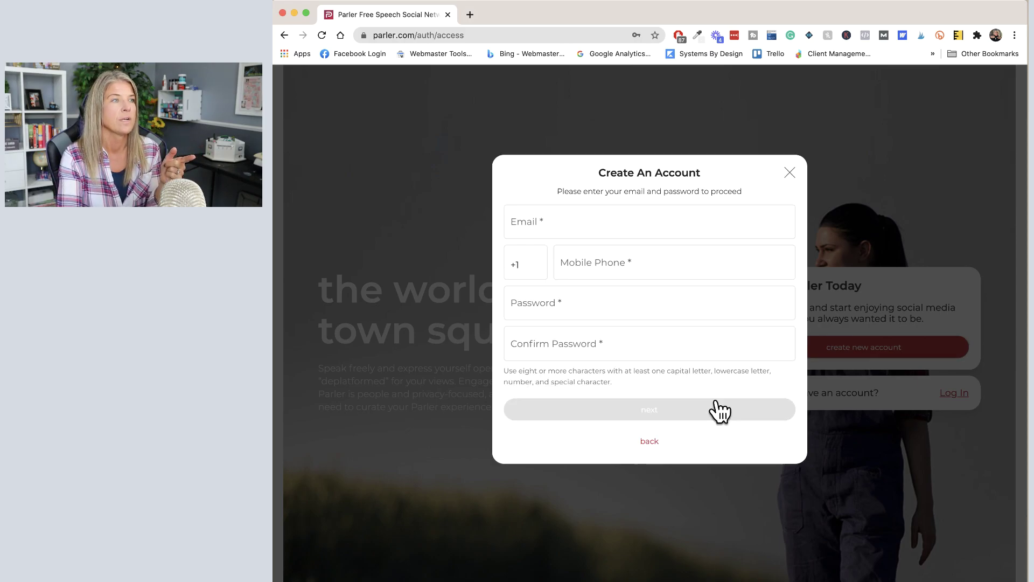
pyautogui.click(649, 222)
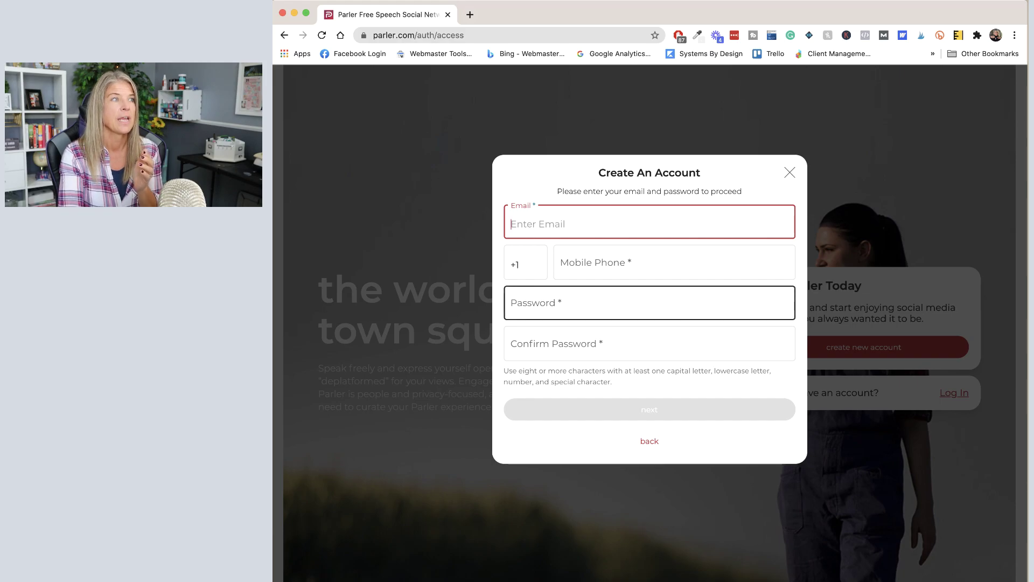
pyautogui.click(674, 263)
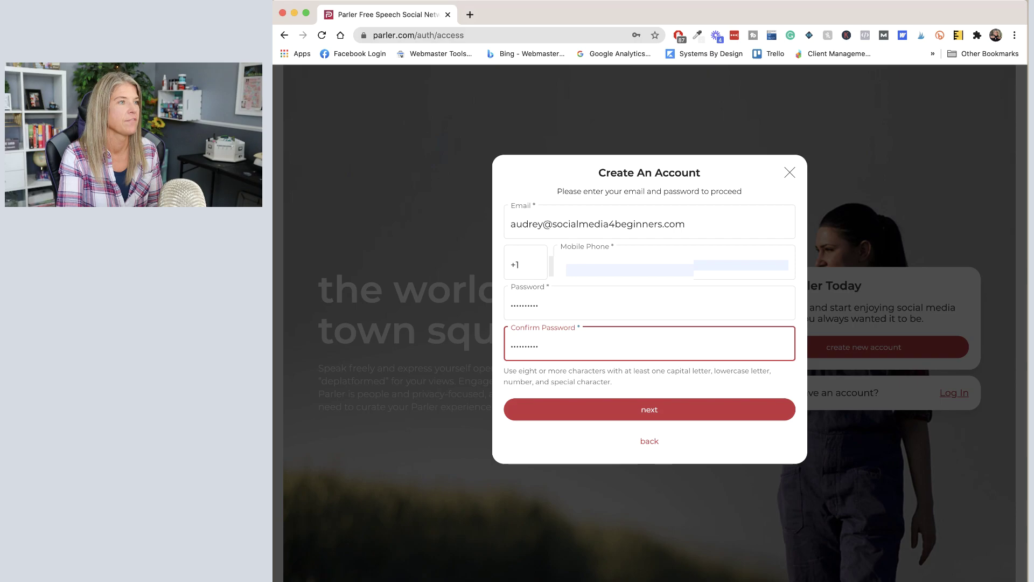
pyautogui.click(652, 414)
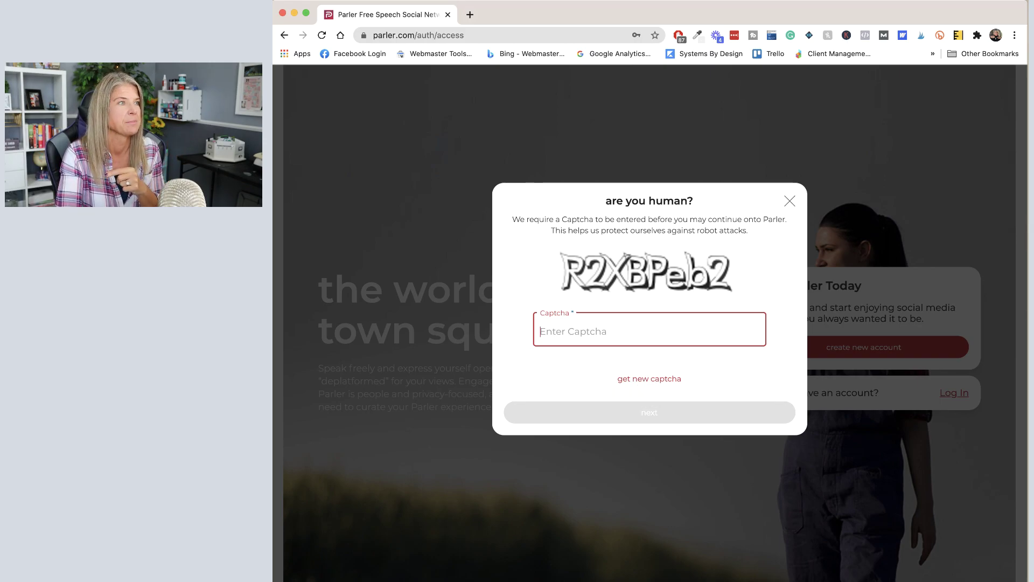
# Step: Enter the displayed captcha characters and submit them for the new account
pyautogui.write('R2')
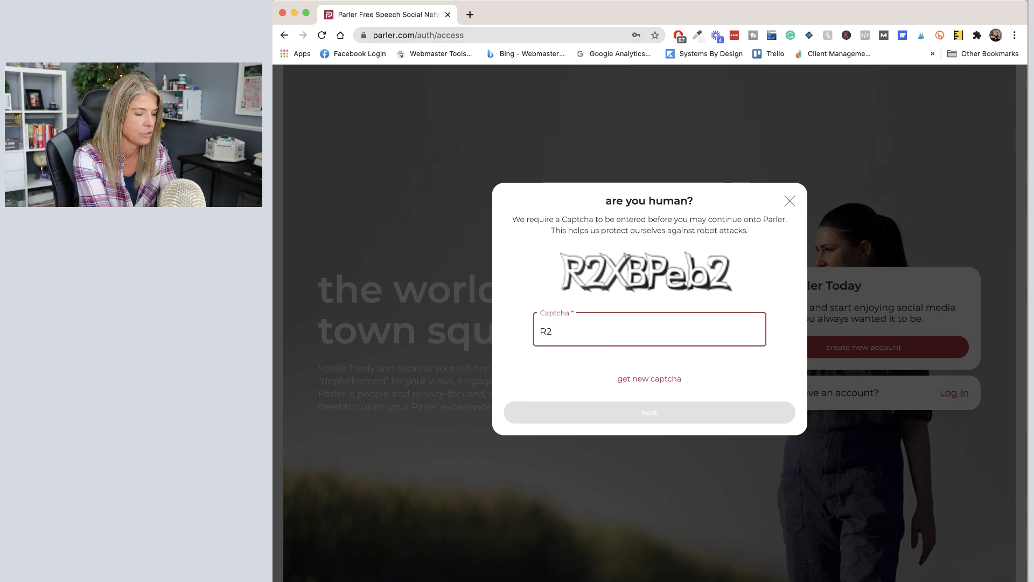
pyautogui.write('XB')
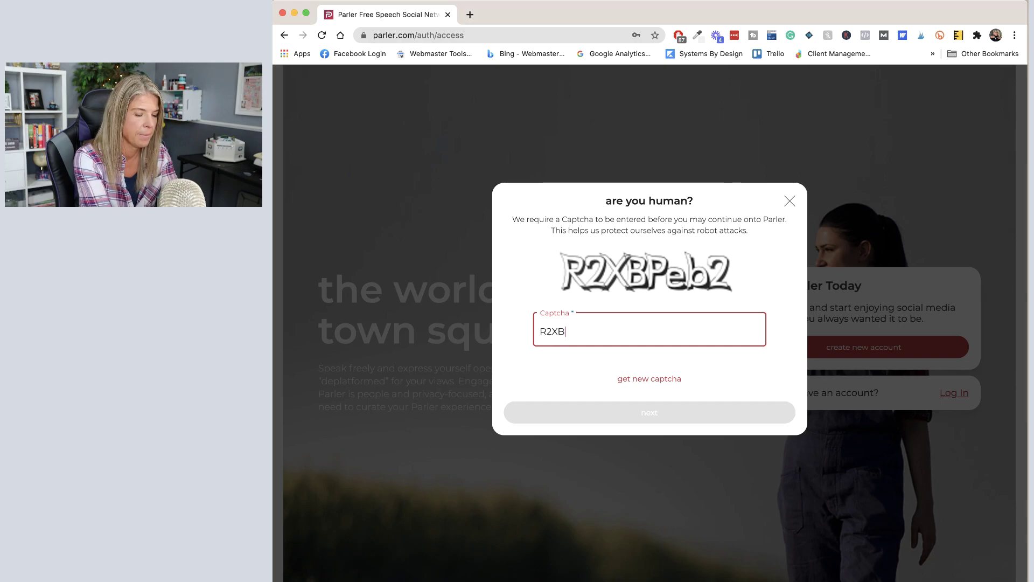
pyautogui.write('Peb2')
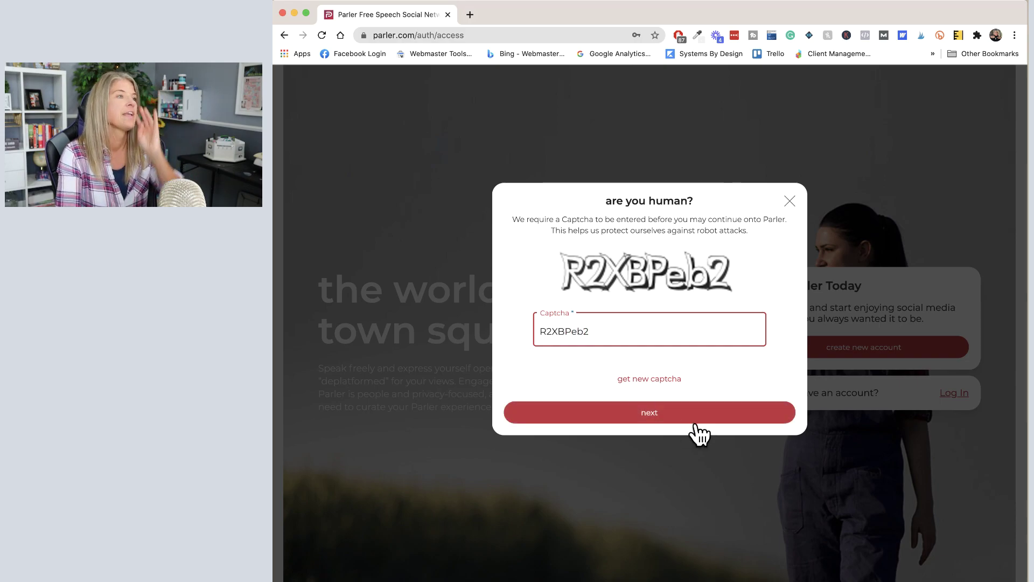
pyautogui.click(650, 416)
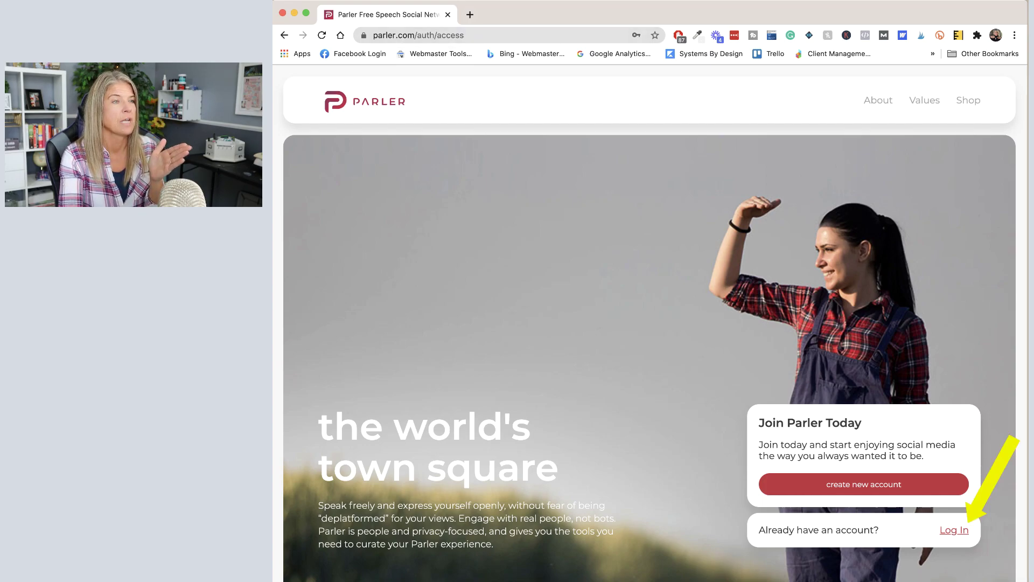
# Step: Log in with the account's phone or e-mail and password, using a refreshed captcha
pyautogui.click(955, 532)
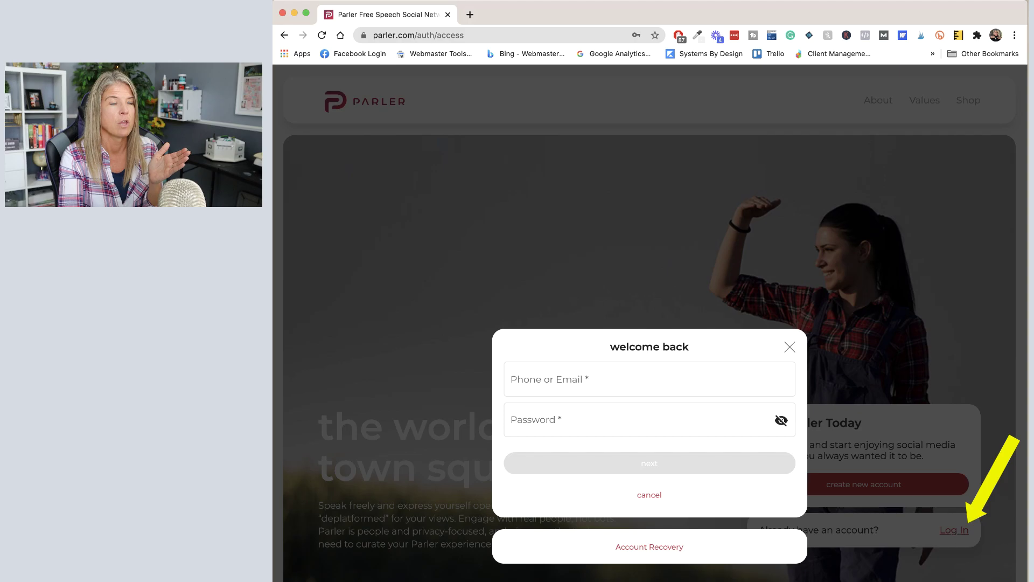
pyautogui.click(650, 379)
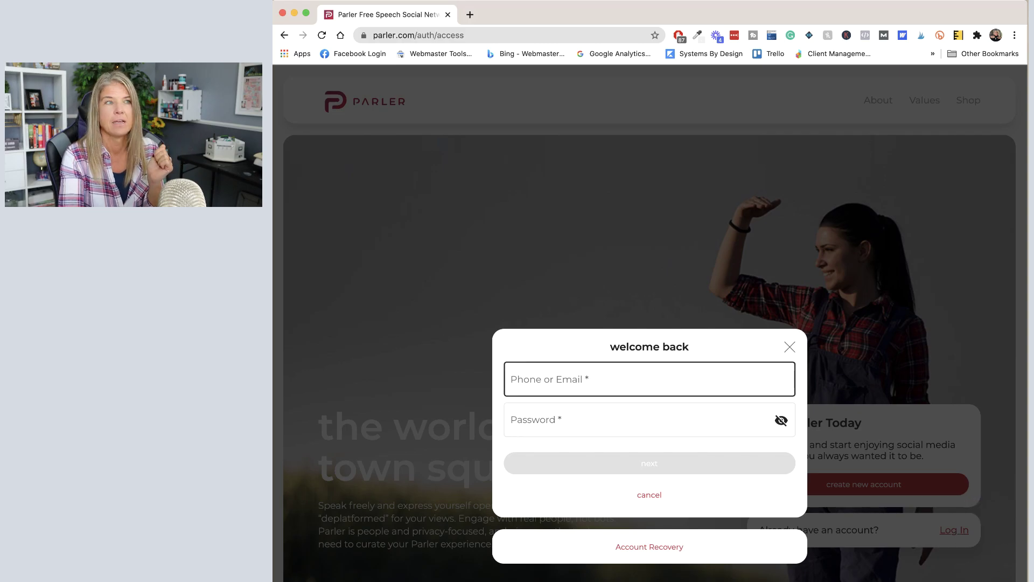
pyautogui.click(649, 379)
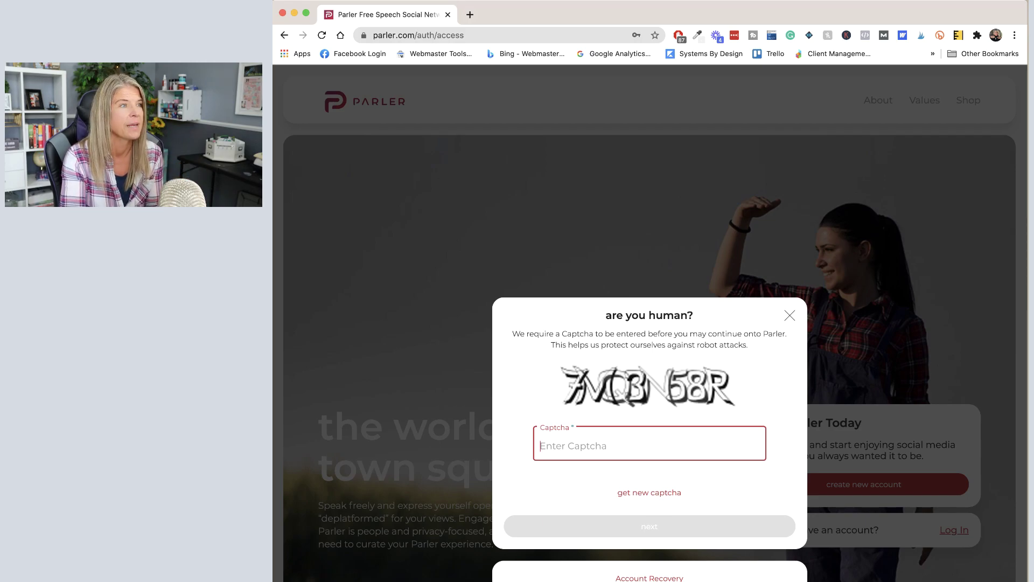
pyautogui.click(648, 493)
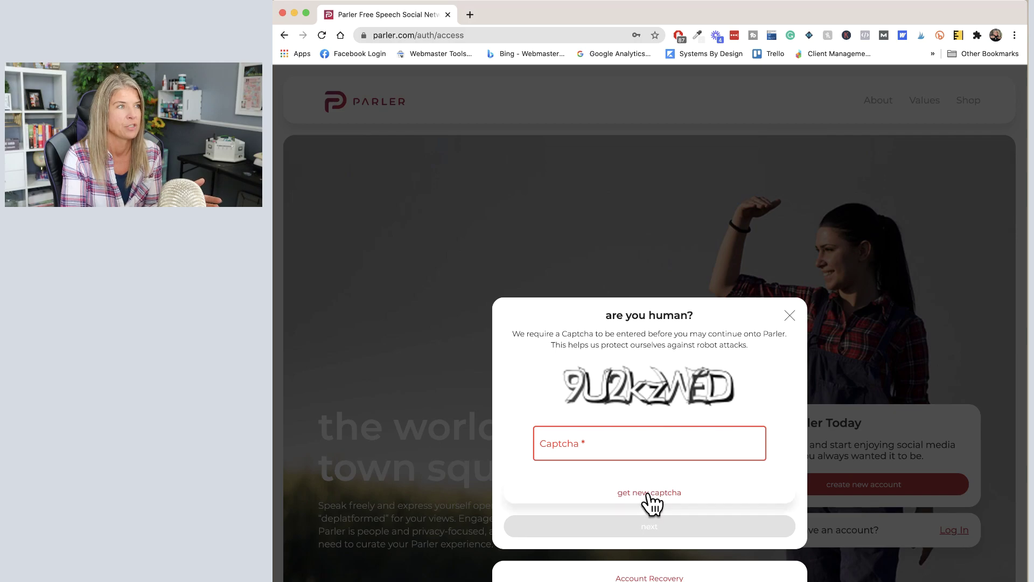
pyautogui.click(649, 444)
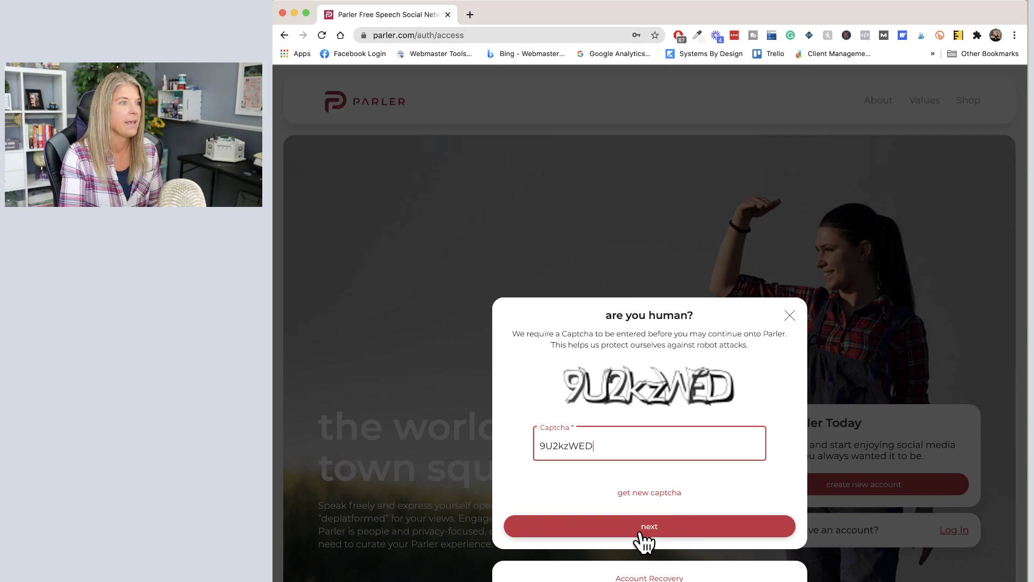
pyautogui.click(650, 531)
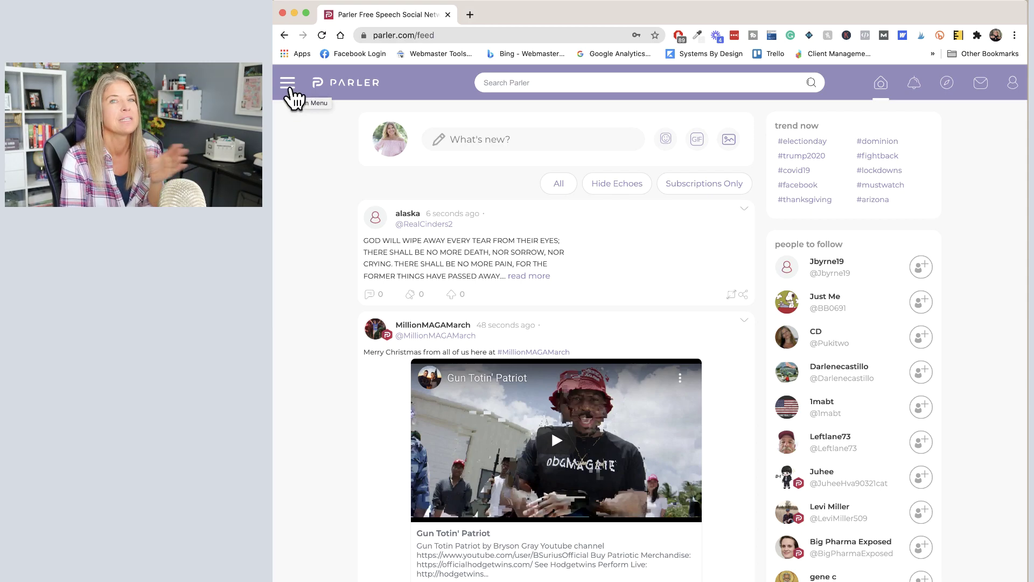
# Step: Go to your own profile page through the navigation menu
pyautogui.click(289, 89)
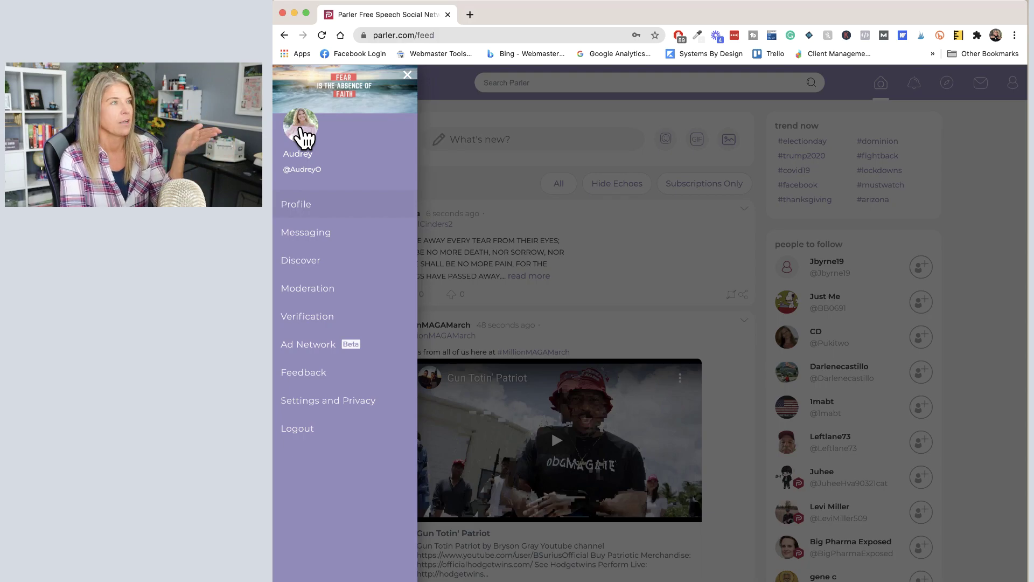
pyautogui.click(305, 216)
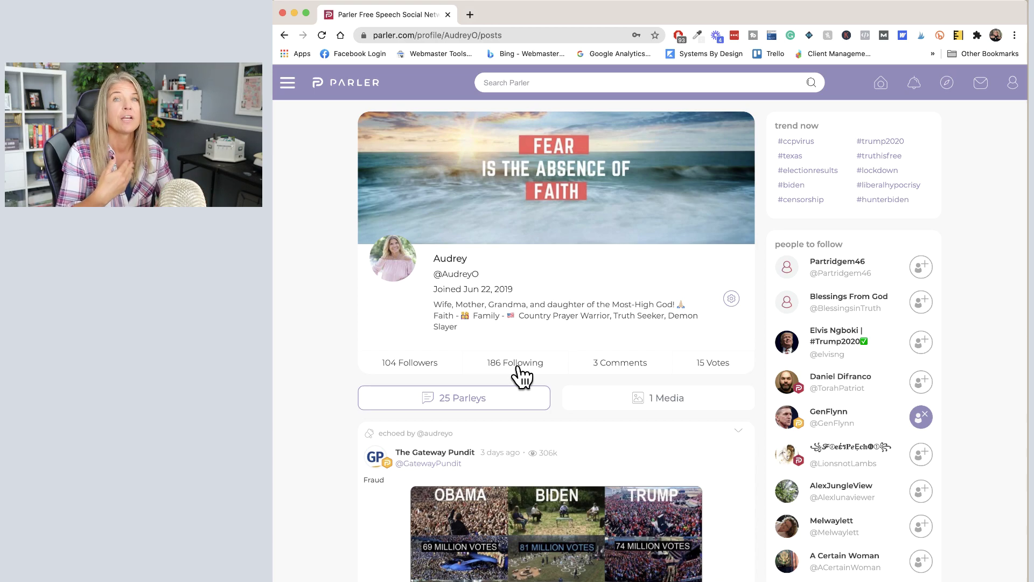
pyautogui.click(518, 367)
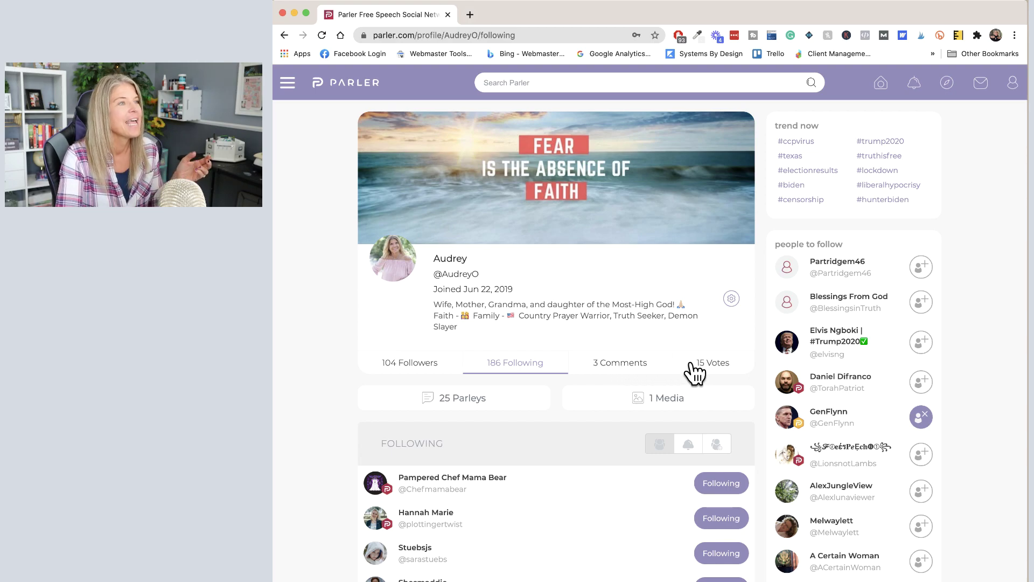
pyautogui.click(719, 373)
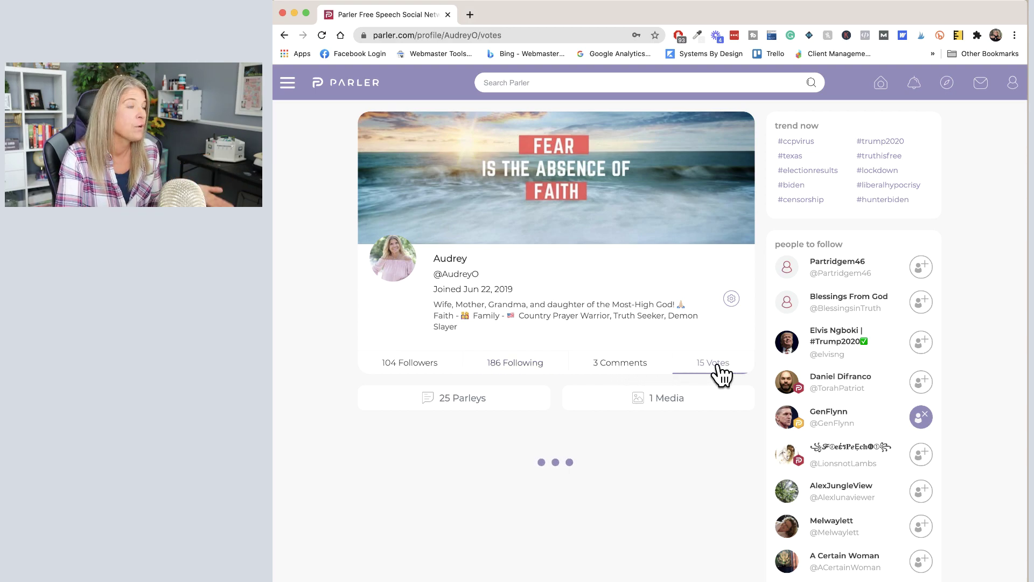
pyautogui.scroll(-1, 718, 373)
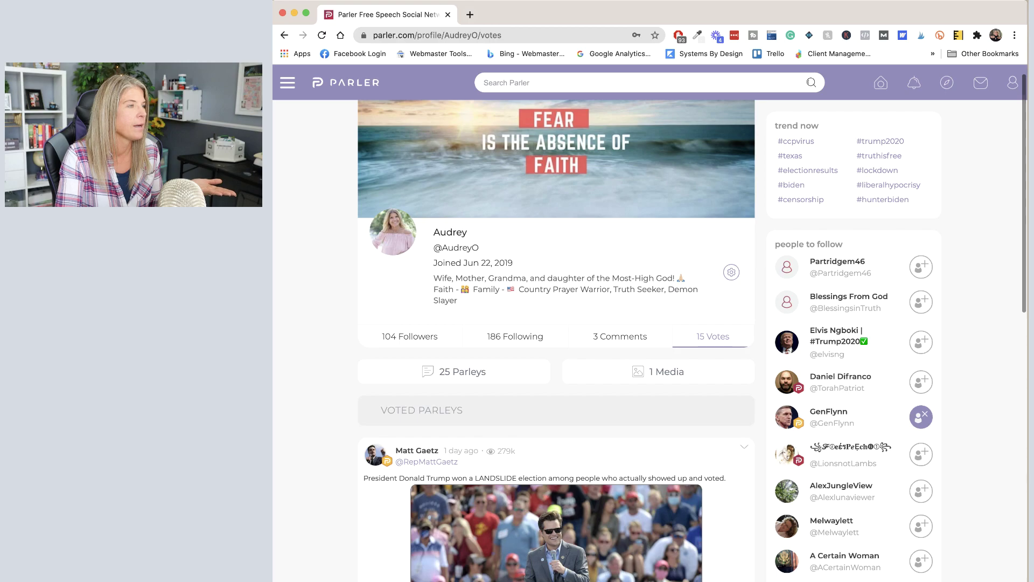
pyautogui.scroll(-4, 556, 339)
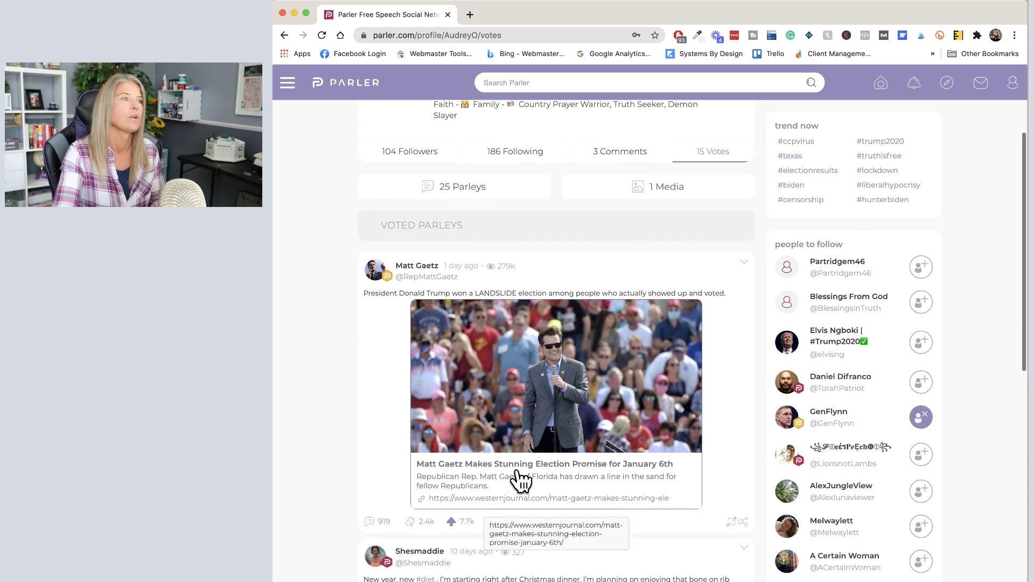
pyautogui.scroll(5, 522, 480)
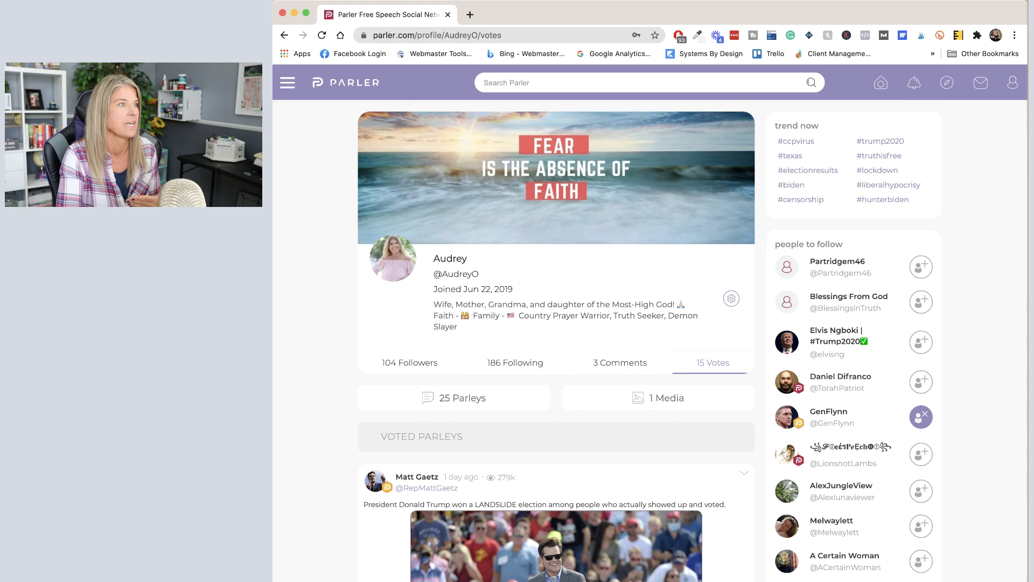
pyautogui.click(456, 399)
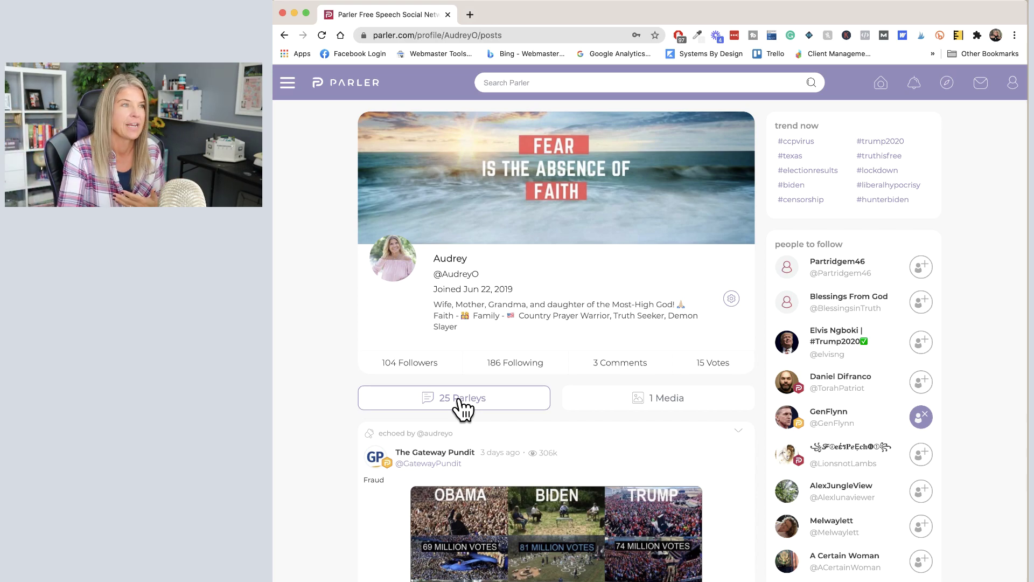
# Step: Browse the profile's Media and Parleys tabs and the edit settings, then return to the profile
pyautogui.click(655, 411)
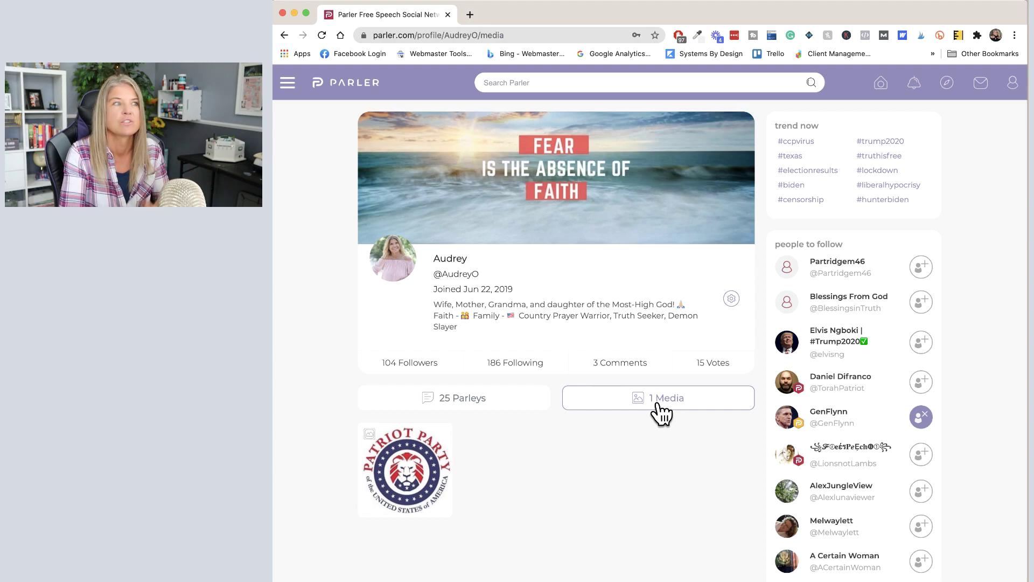
pyautogui.click(497, 403)
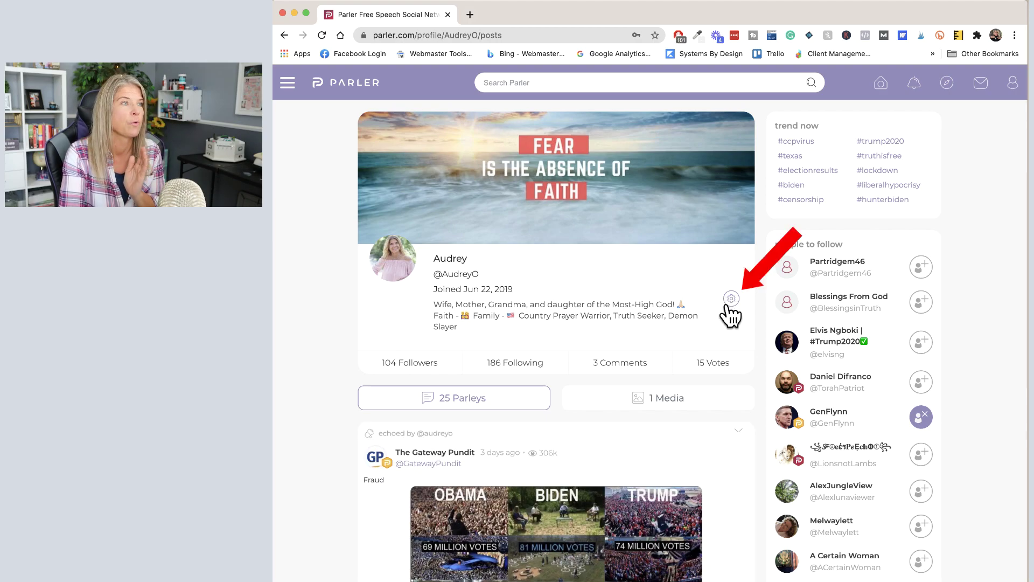
pyautogui.click(731, 298)
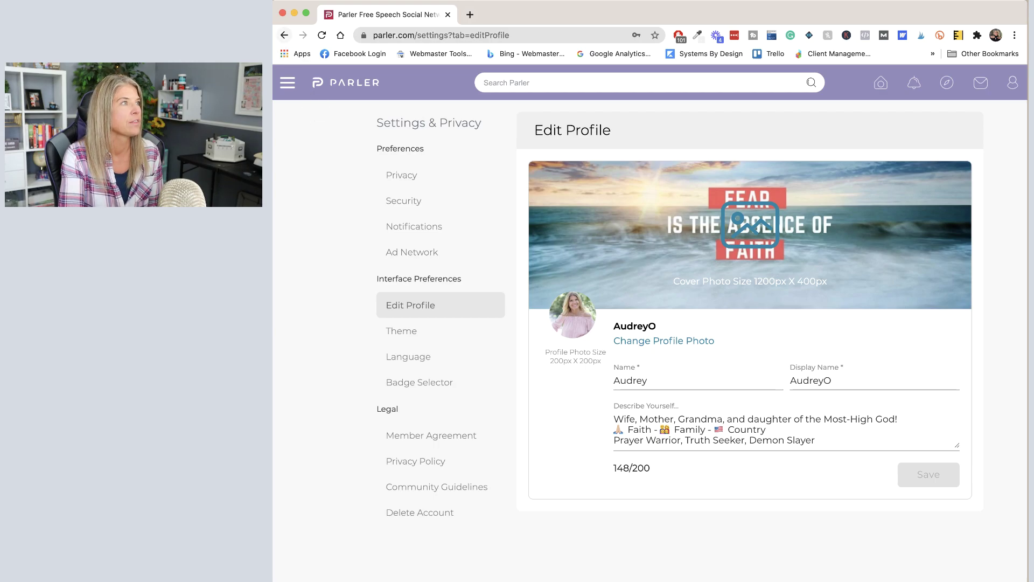
pyautogui.click(284, 35)
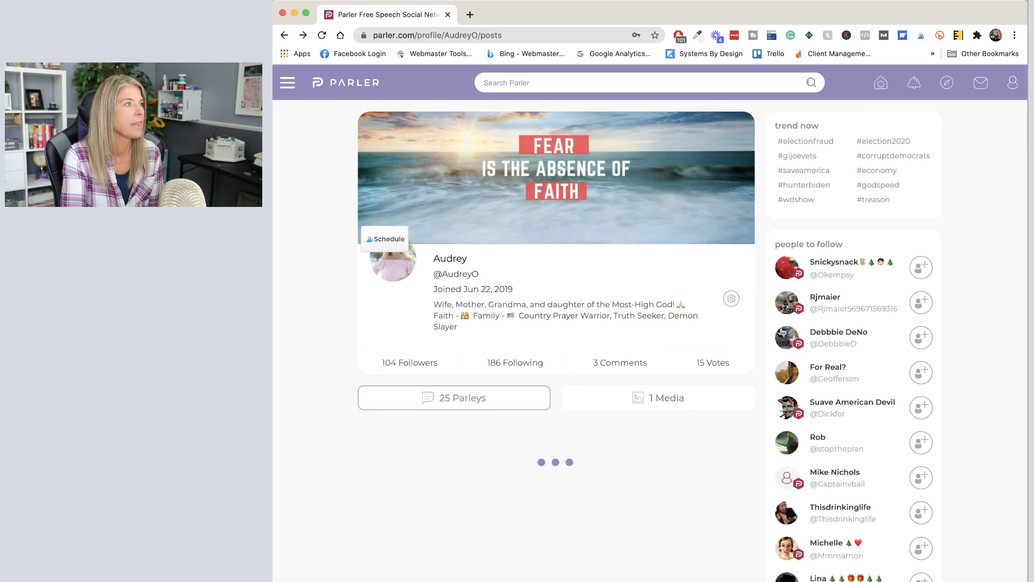
pyautogui.scroll(-1, 557, 339)
pyautogui.scroll(1, 557, 339)
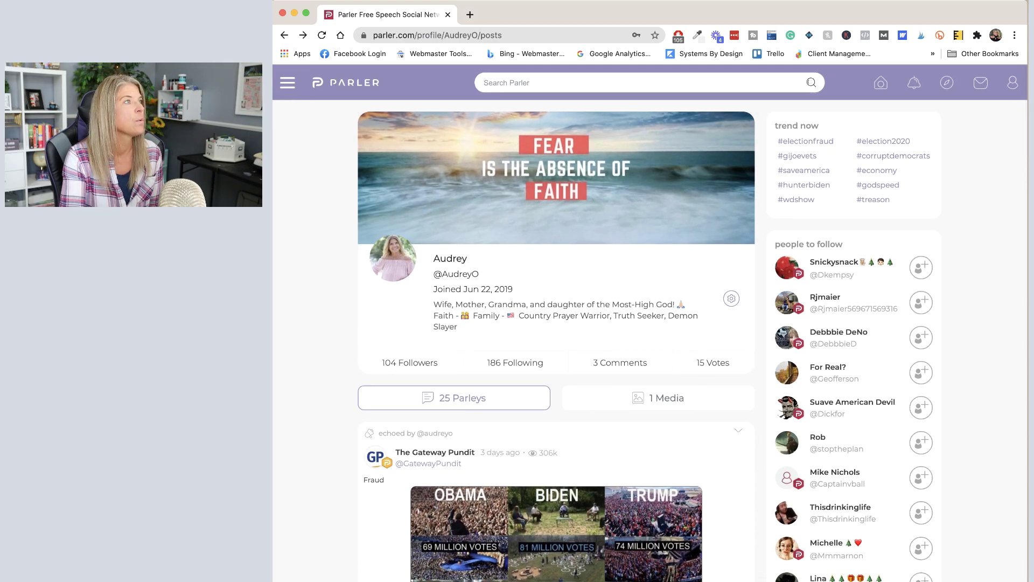
# Step: Visit the empty direct messages page, then go to the Get Verified page
pyautogui.click(287, 84)
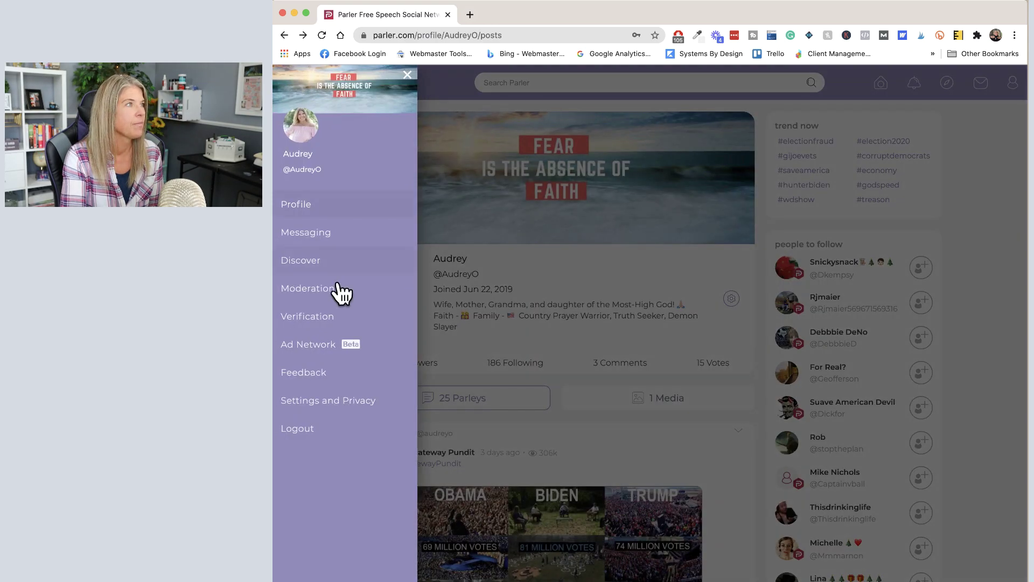
pyautogui.click(305, 240)
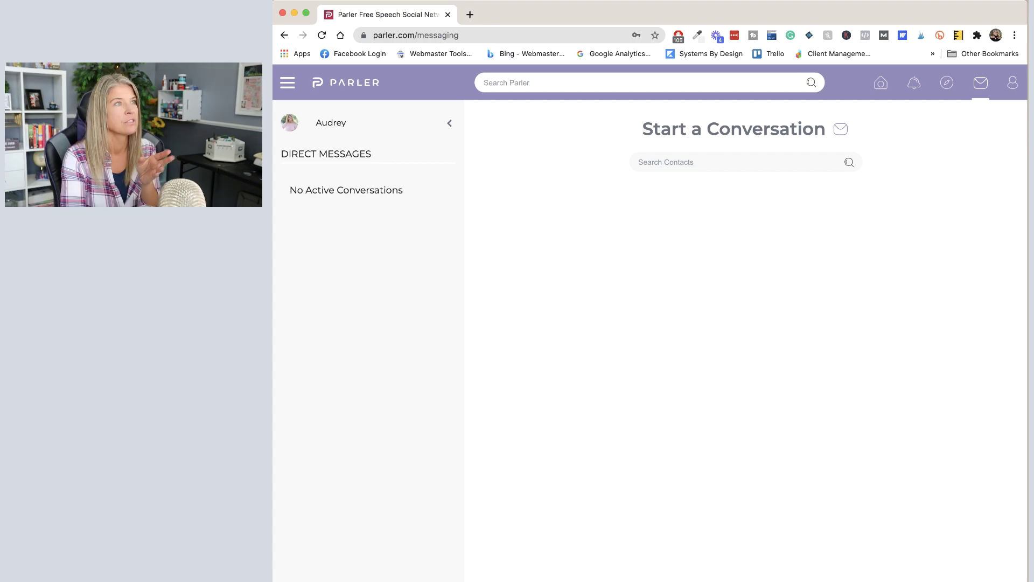
pyautogui.click(288, 86)
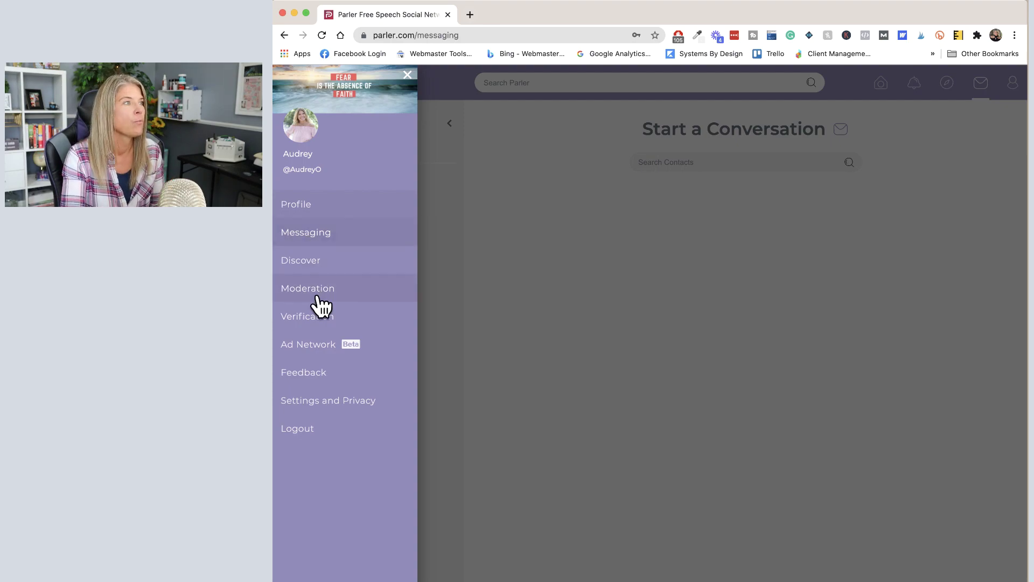
pyautogui.click(317, 328)
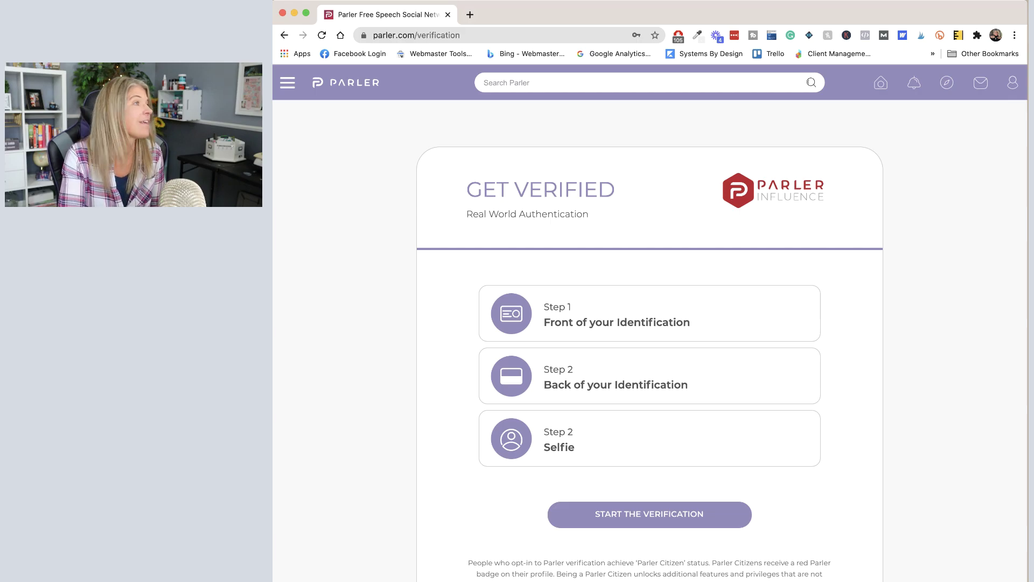
# Step: Bring up the navigation menu again from the Get Verified page
pyautogui.click(287, 85)
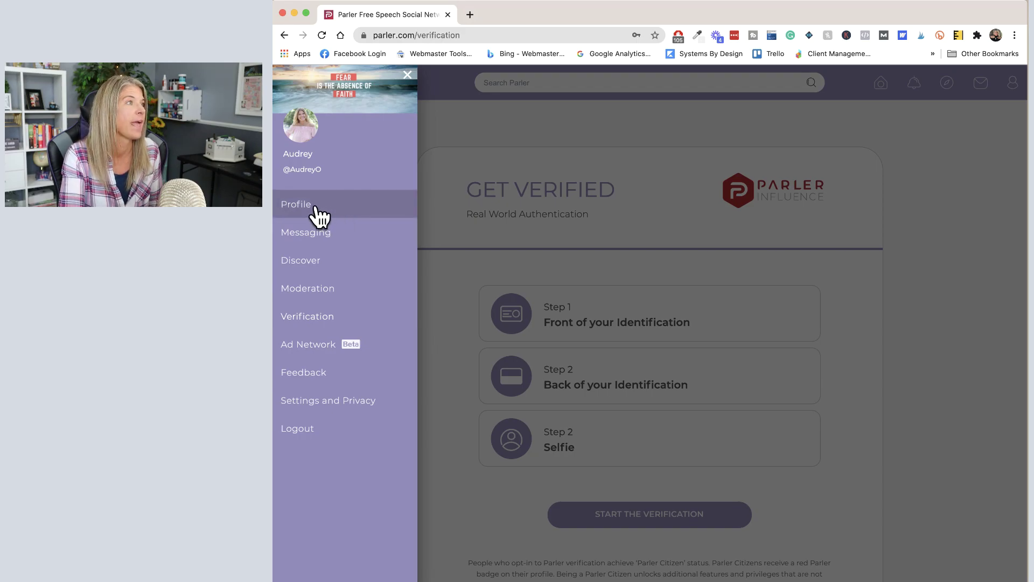
# Step: Go back to the empty direct messages page and bring up the navigation menu
pyautogui.click(315, 246)
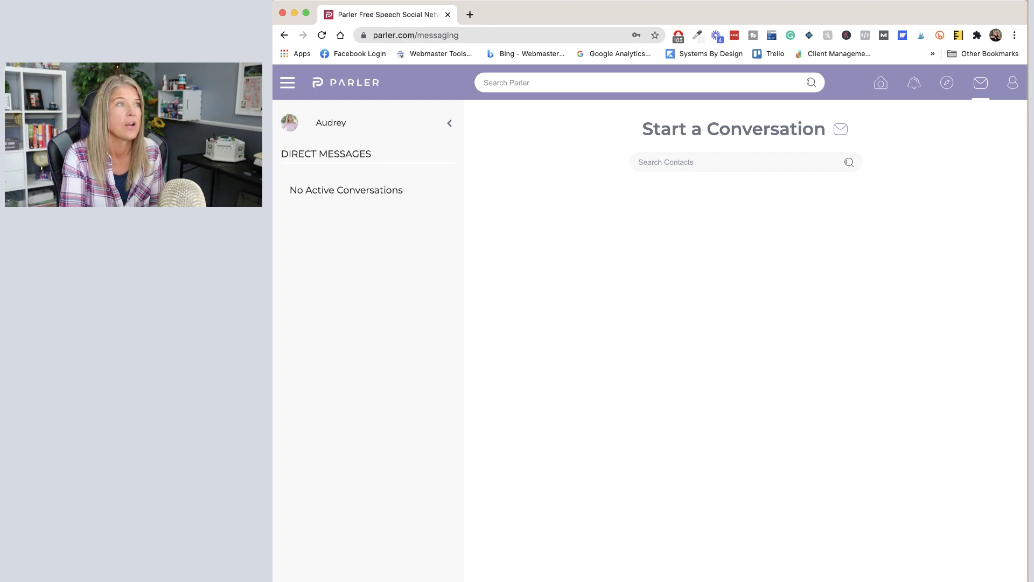
pyautogui.scroll(2, 997, 67)
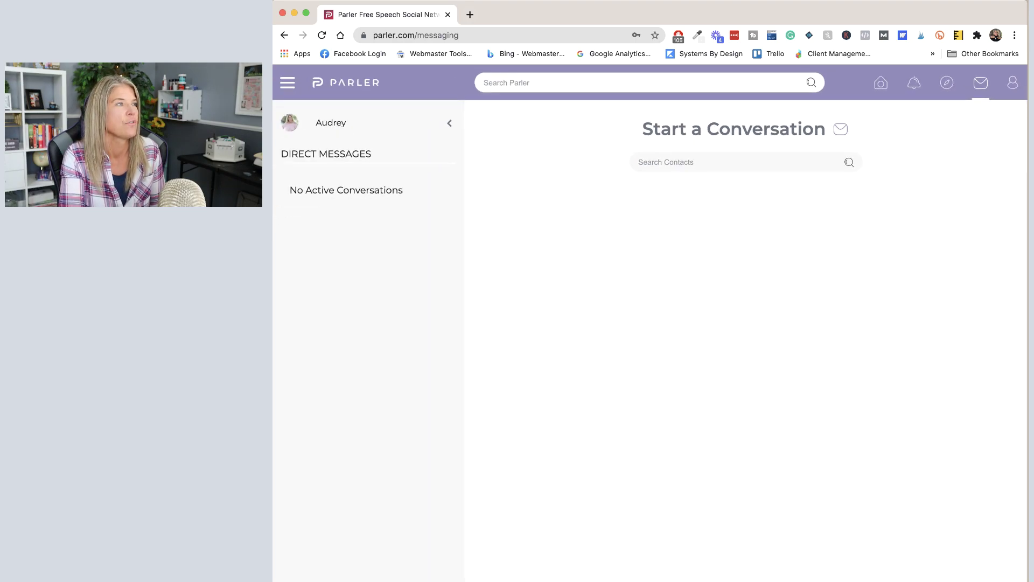
pyautogui.click(285, 85)
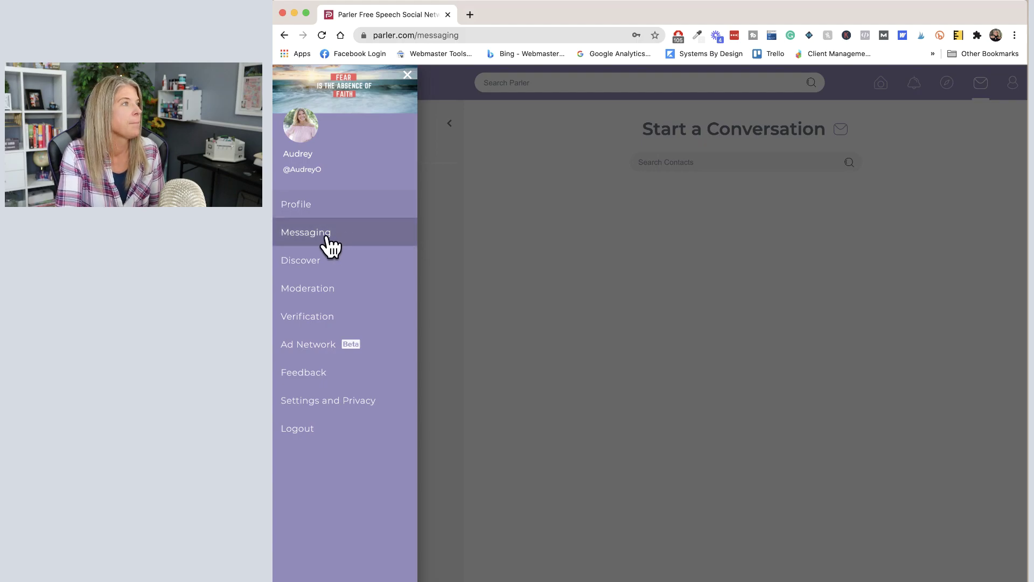
# Step: Go to the Discover page with featured Parleys, trends and people to follow
pyautogui.click(302, 268)
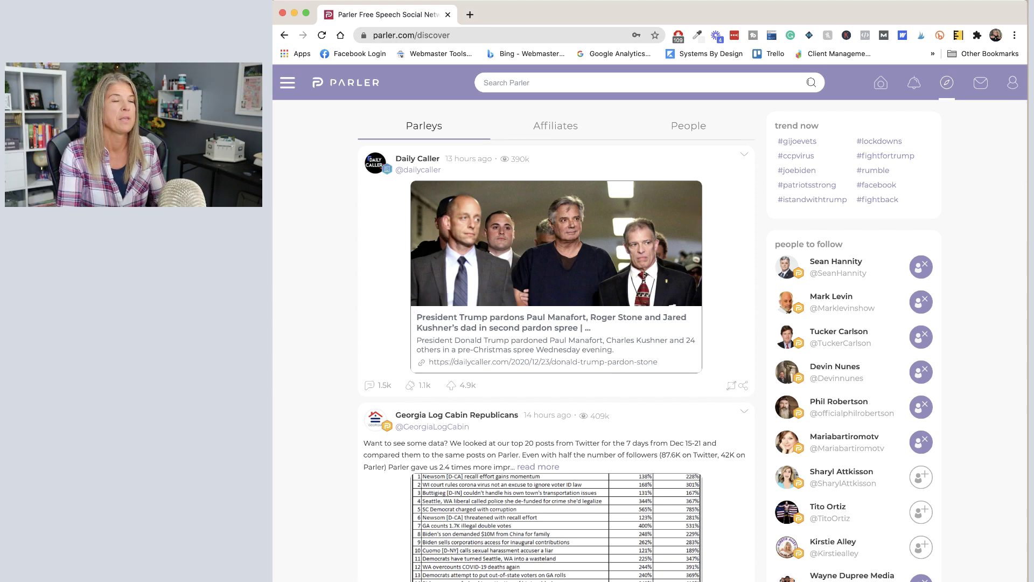
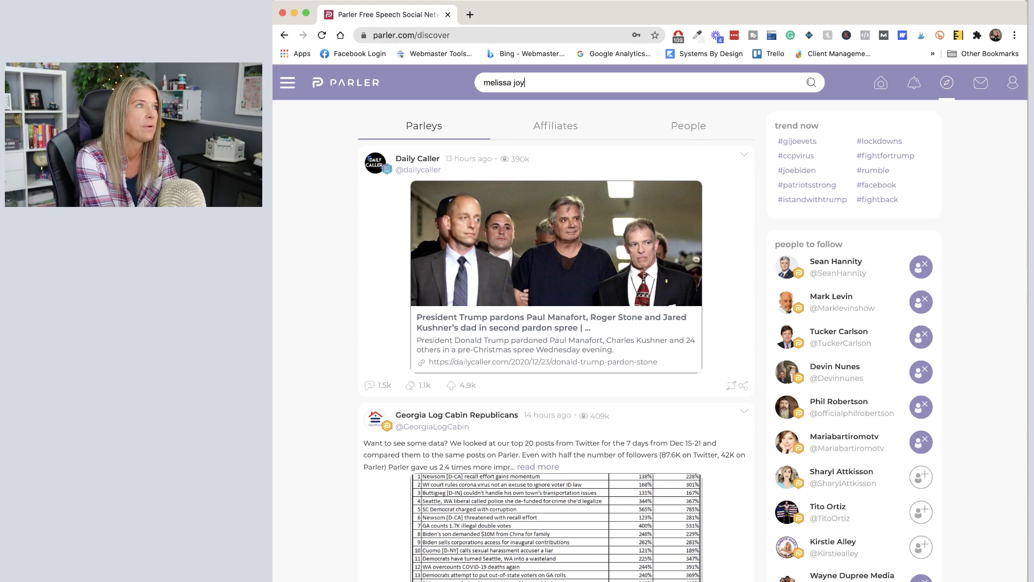
# Step: Search for a member by name, find them already followed, then clear the search box
pyautogui.press('Return')
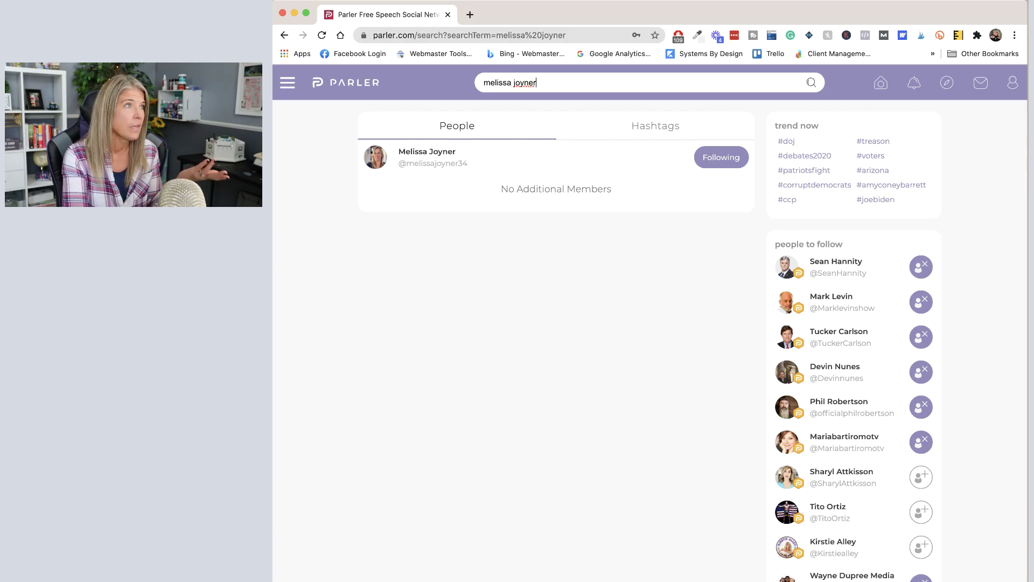
pyautogui.press('super+a')
pyautogui.press('BackSpace')
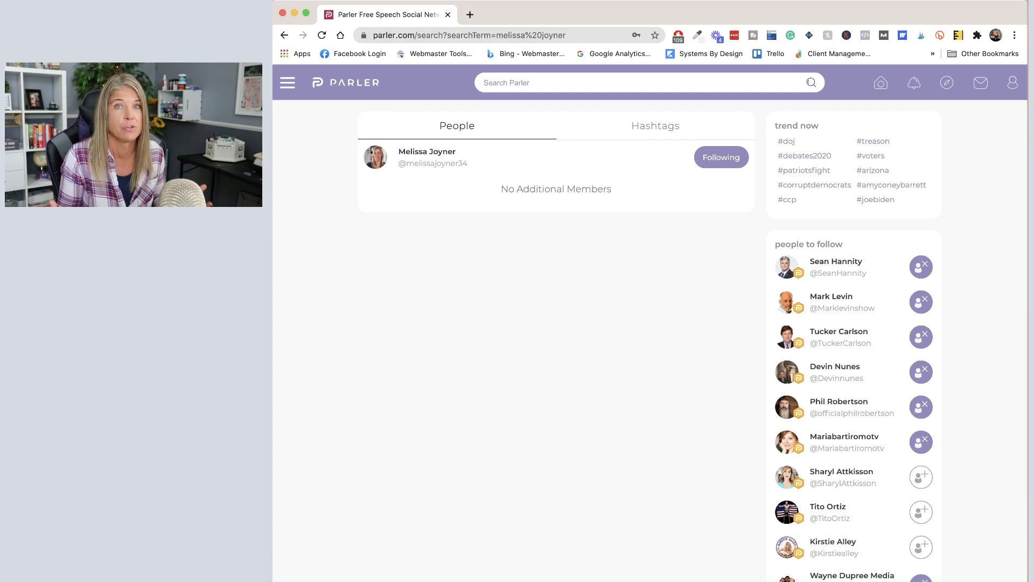
# Step: Search '#faith', switch to hashtag matches, and open the posts tagged #godisfaithful
pyautogui.write('#faith')
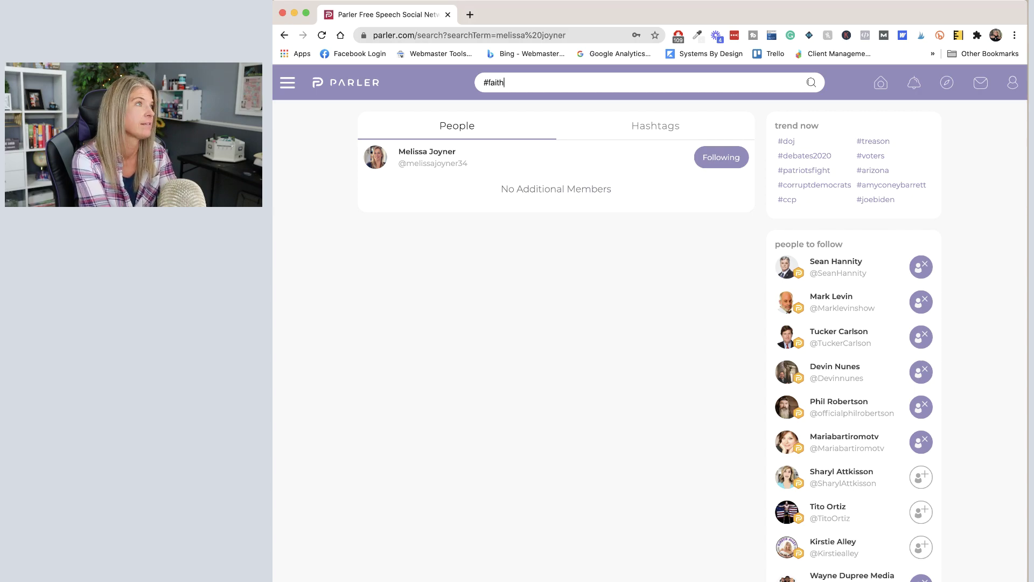
pyautogui.press('Return')
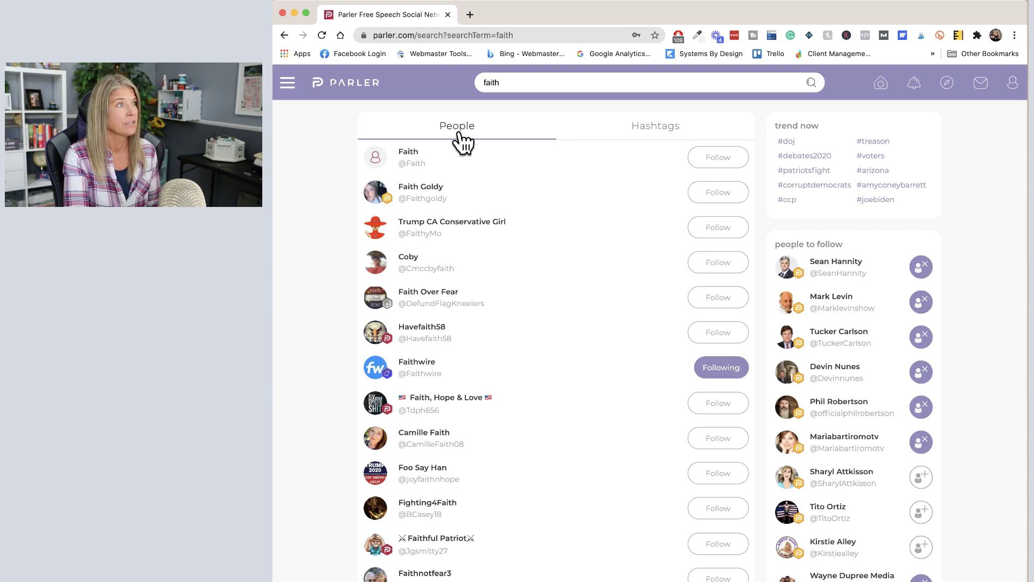
pyautogui.click(660, 138)
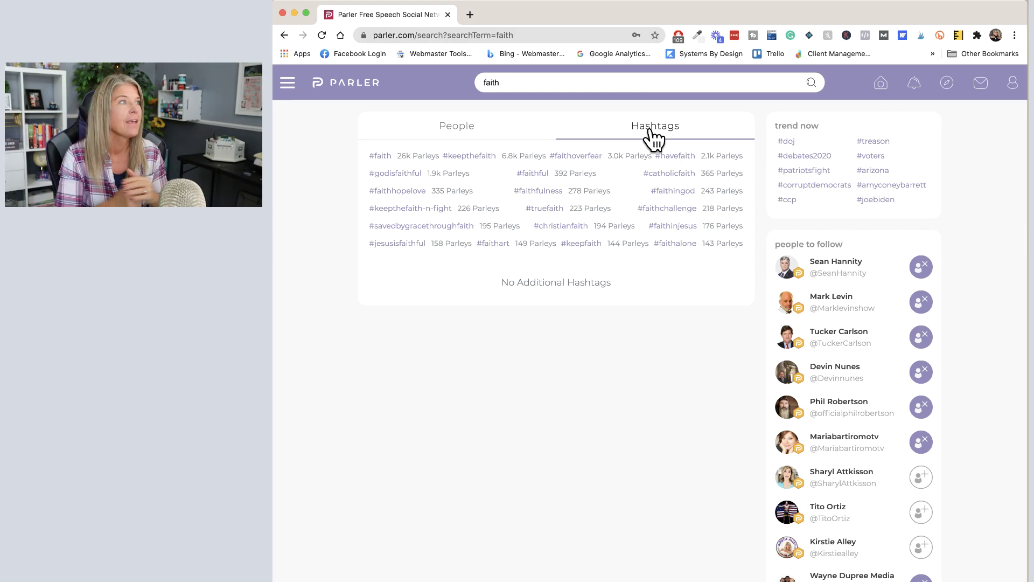
pyautogui.click(393, 174)
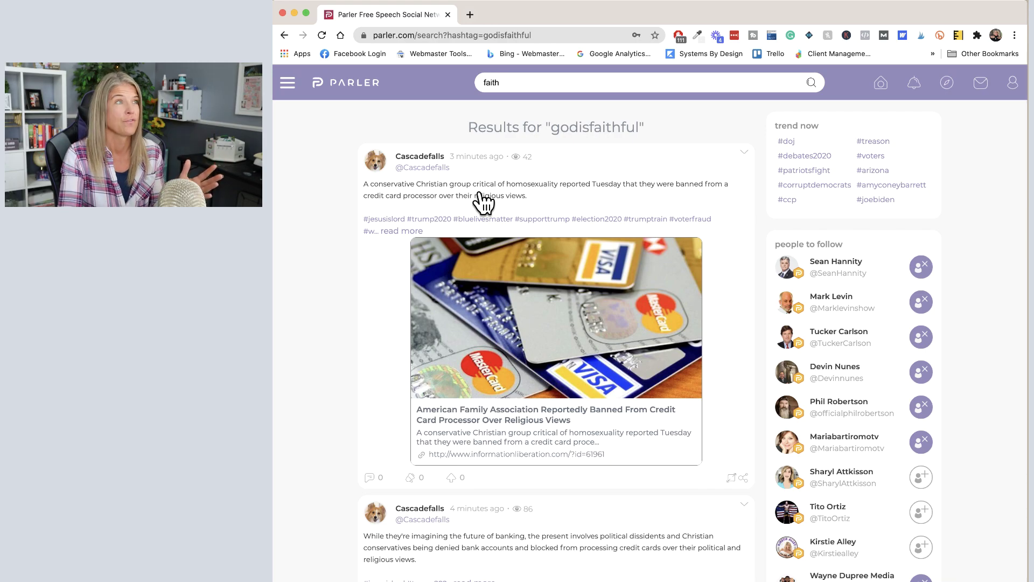
# Step: Return to the Discover page from the navigation menu, then dismiss the reopened menu
pyautogui.click(288, 84)
pyautogui.click(306, 262)
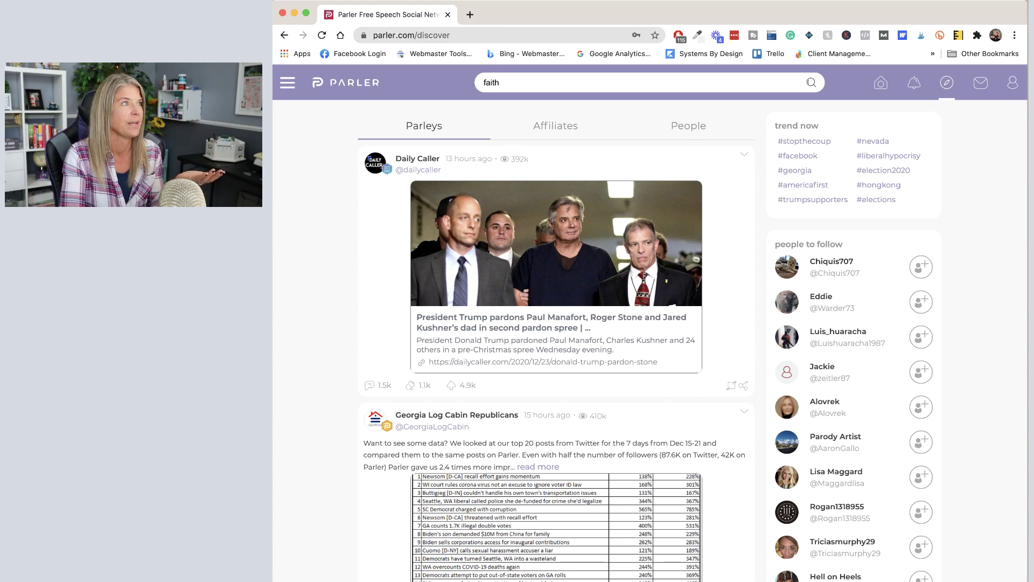
pyautogui.click(288, 85)
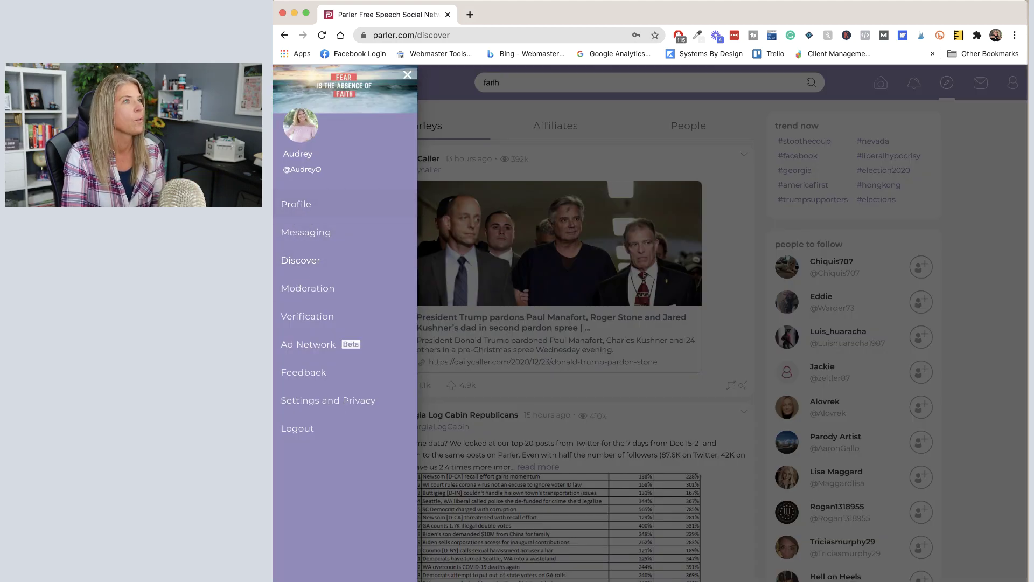
pyautogui.click(554, 126)
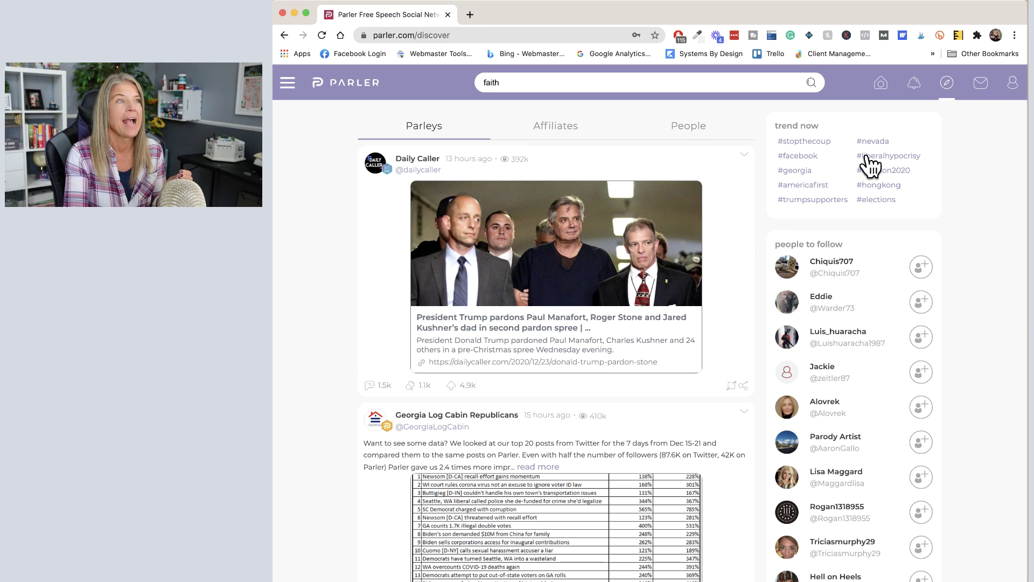
# Step: Open the trending #elections hashtag and scroll through its posts
pyautogui.click(875, 200)
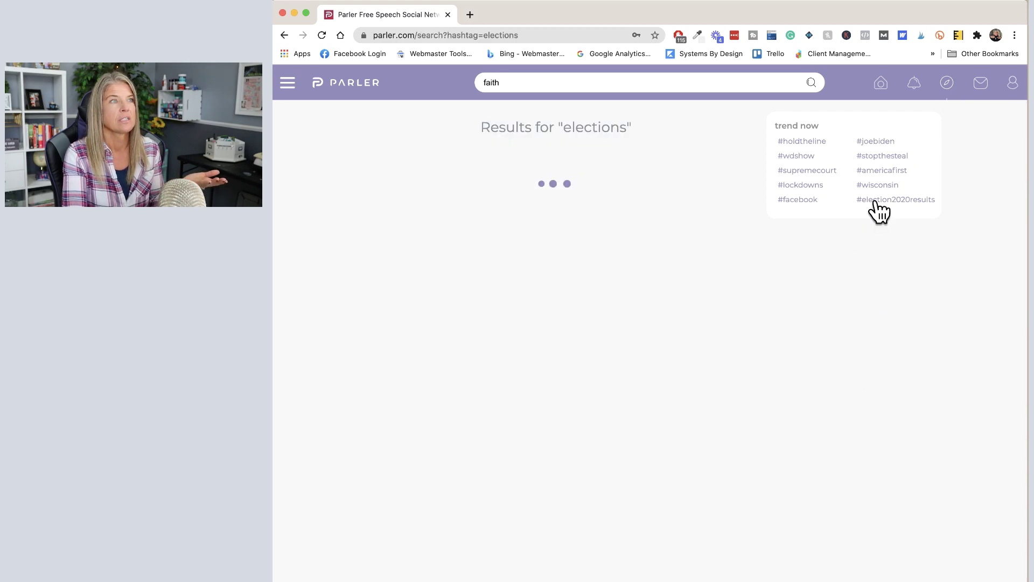
pyautogui.scroll(-7, 633, 404)
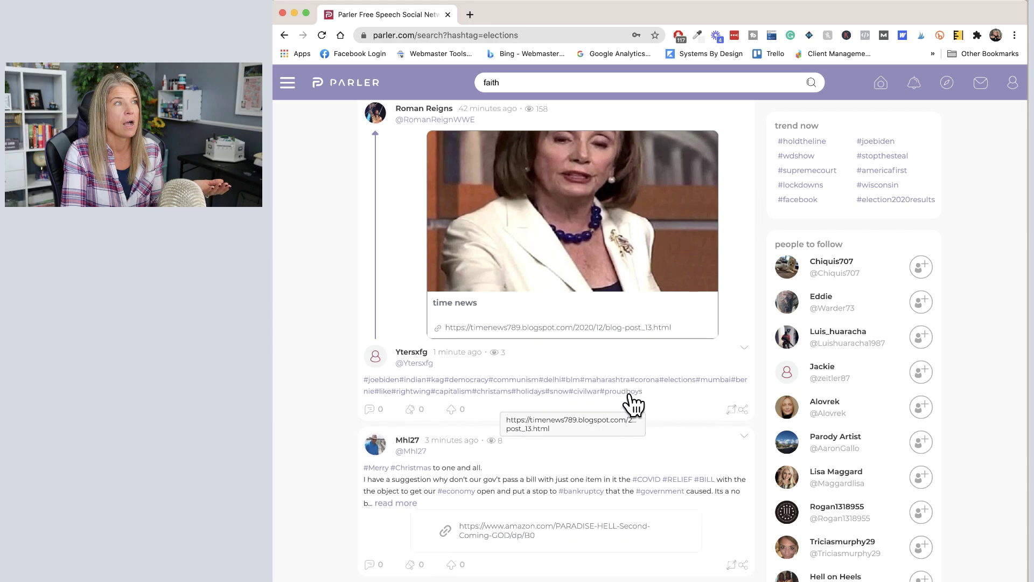
pyautogui.scroll(-15, 628, 404)
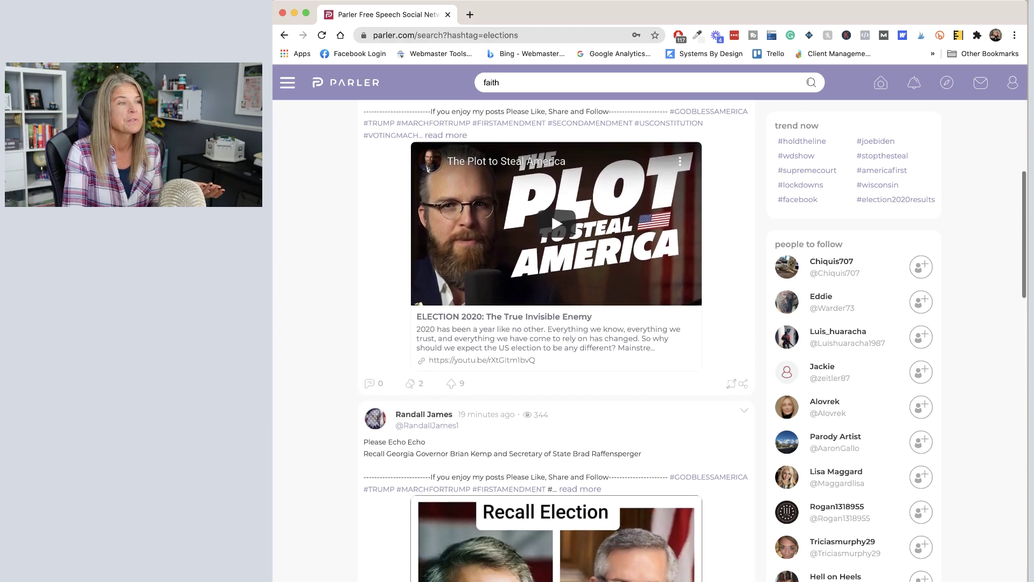
pyautogui.scroll(-2, 555, 340)
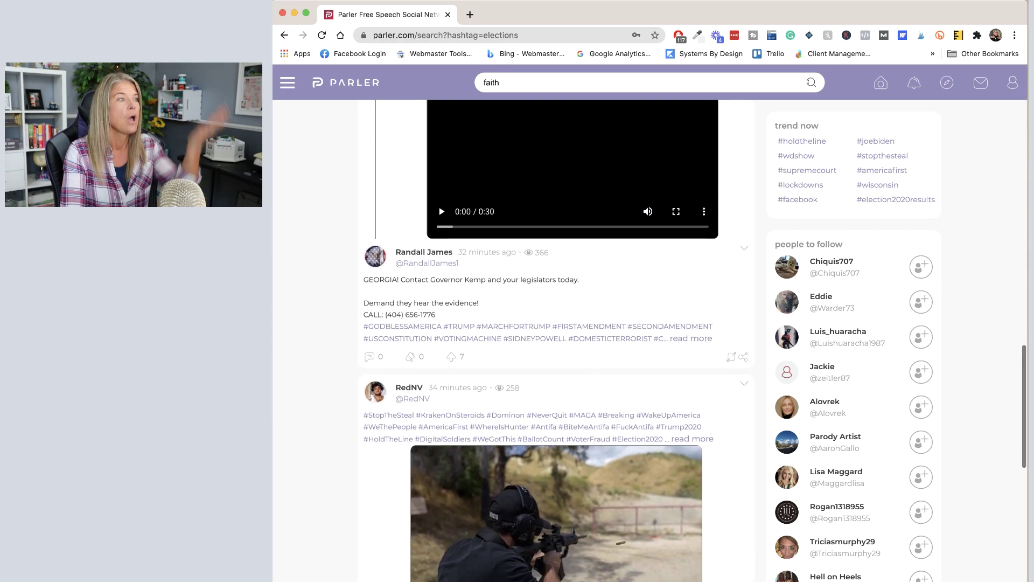
pyautogui.scroll(20, 555, 339)
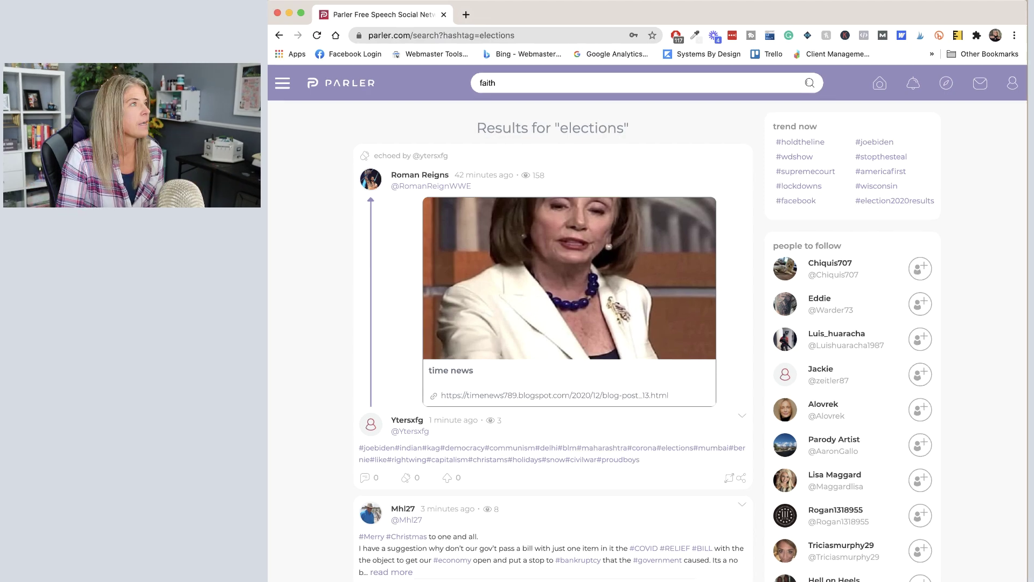
pyautogui.click(283, 83)
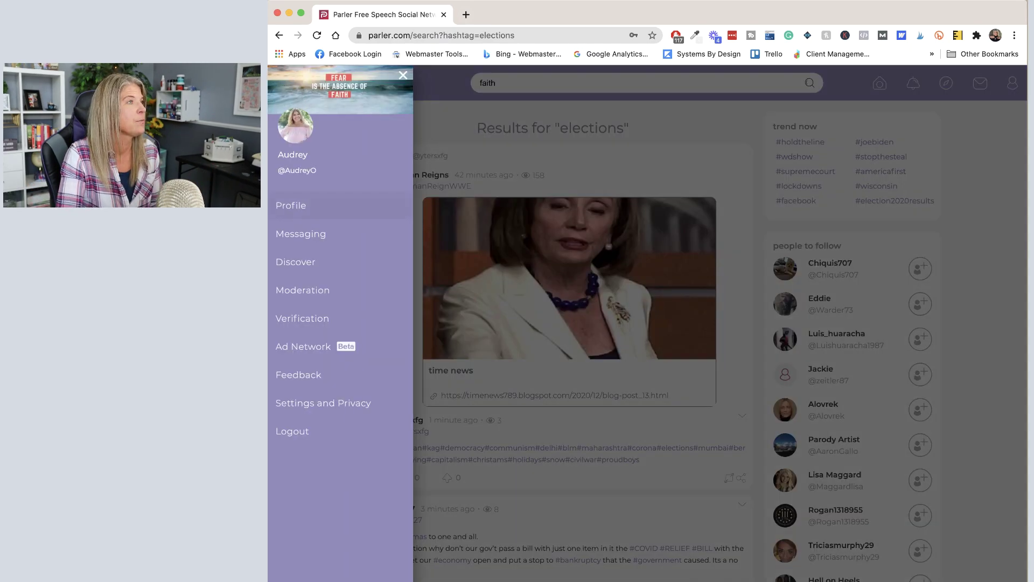
# Step: In Moderation, view Word Filters, Blocked Members, Muted Members, then the Violations overview
pyautogui.click(300, 295)
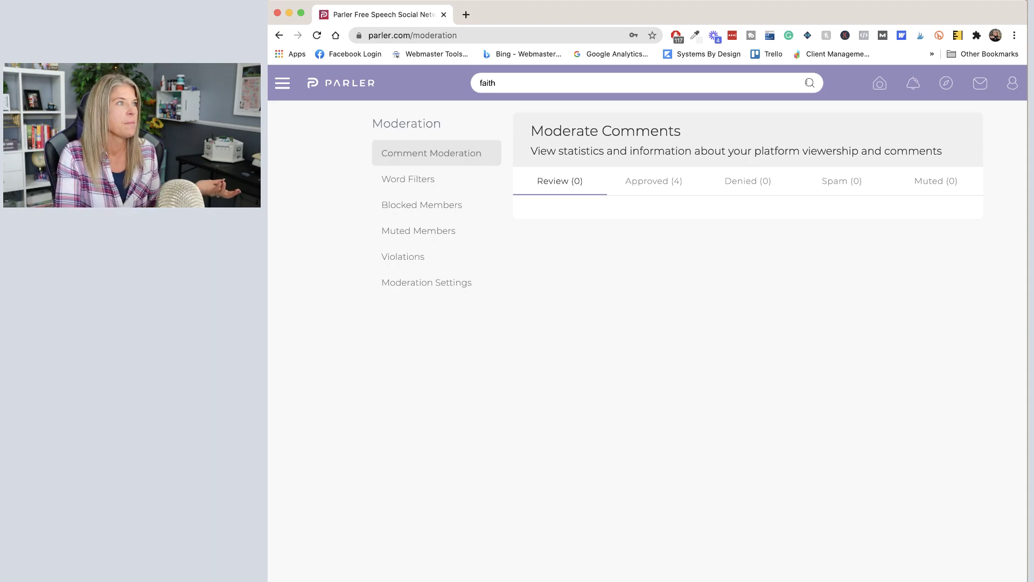
pyautogui.click(398, 189)
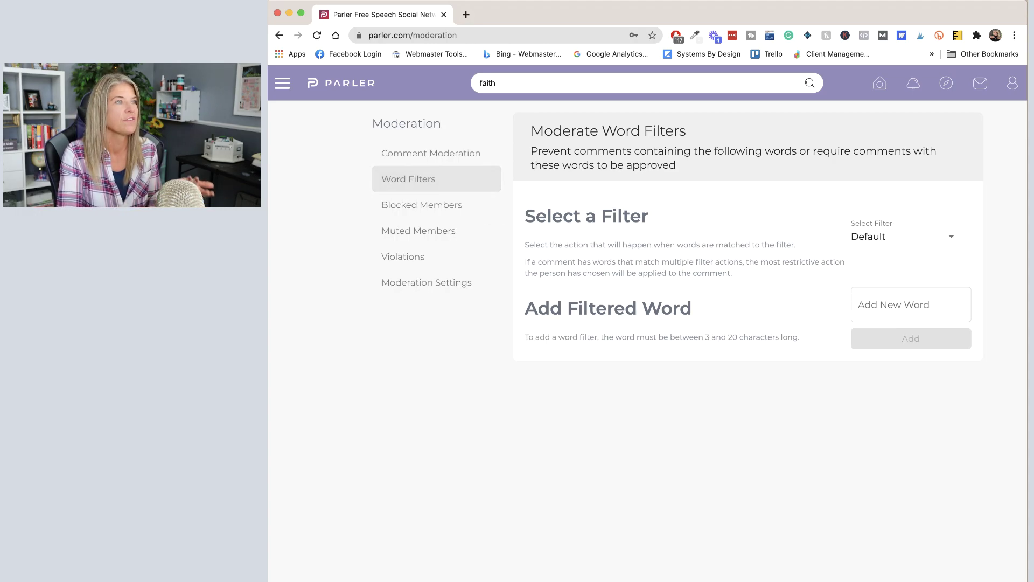
pyautogui.click(911, 304)
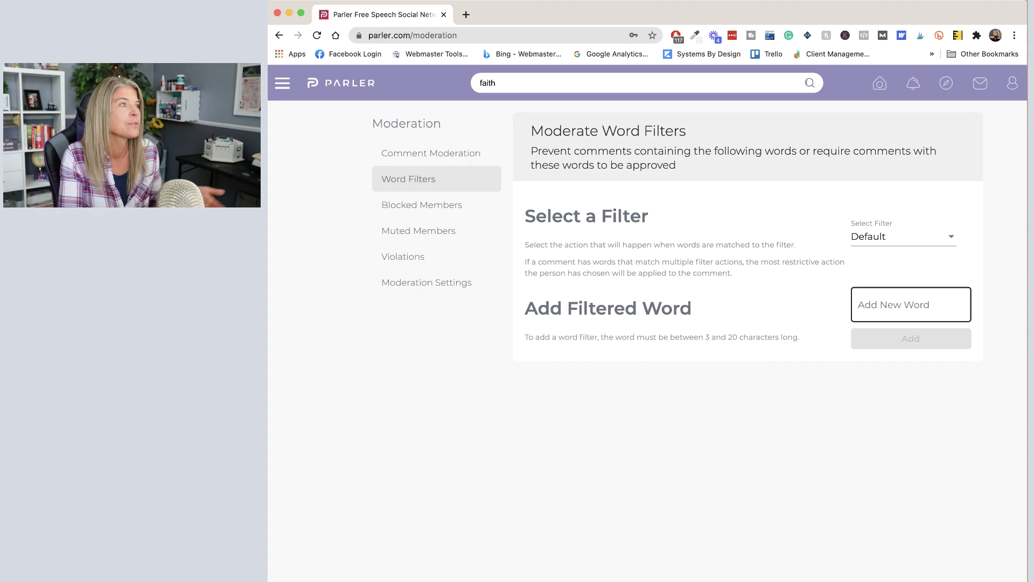
pyautogui.click(414, 216)
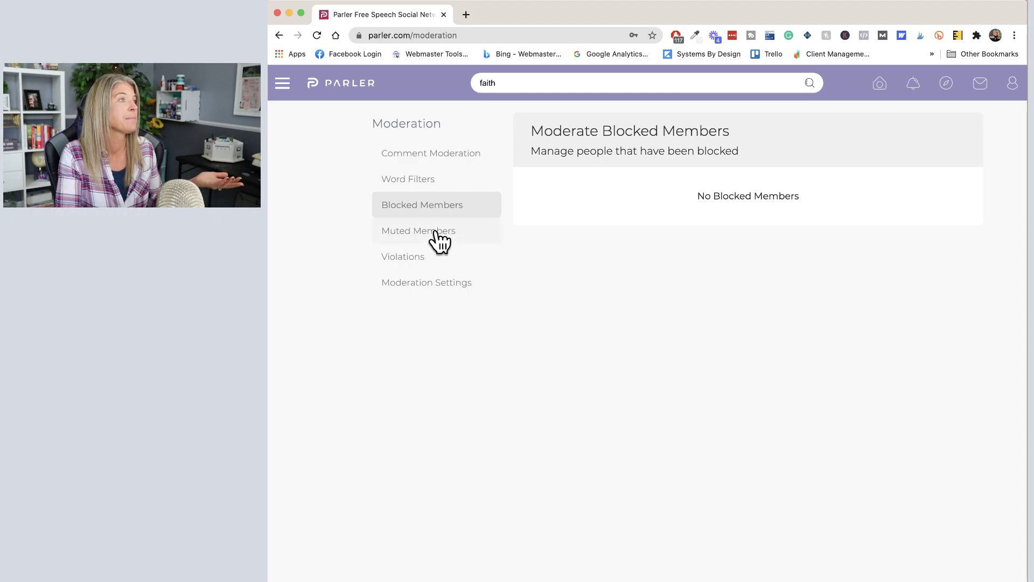
pyautogui.click(437, 238)
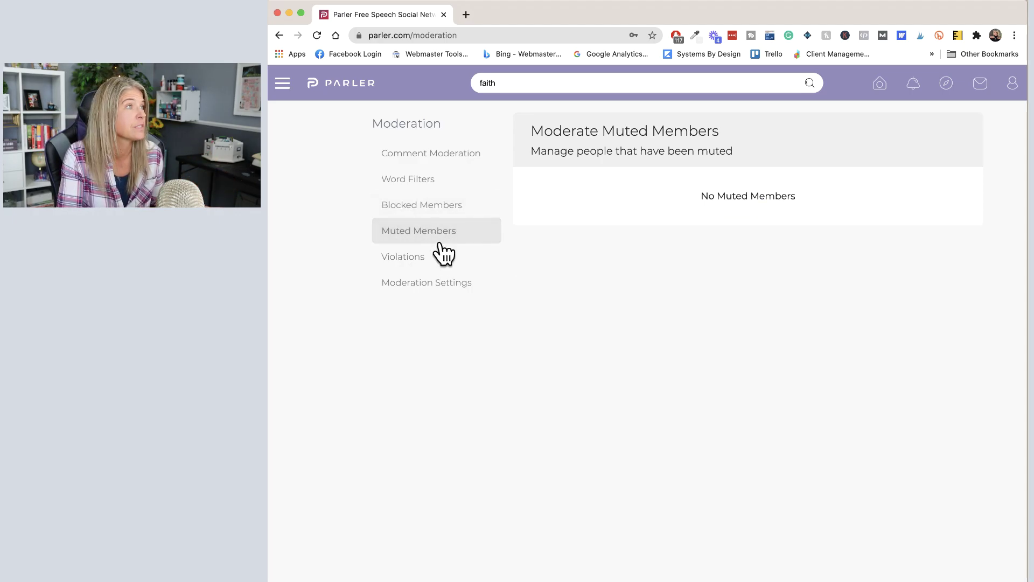
pyautogui.click(425, 260)
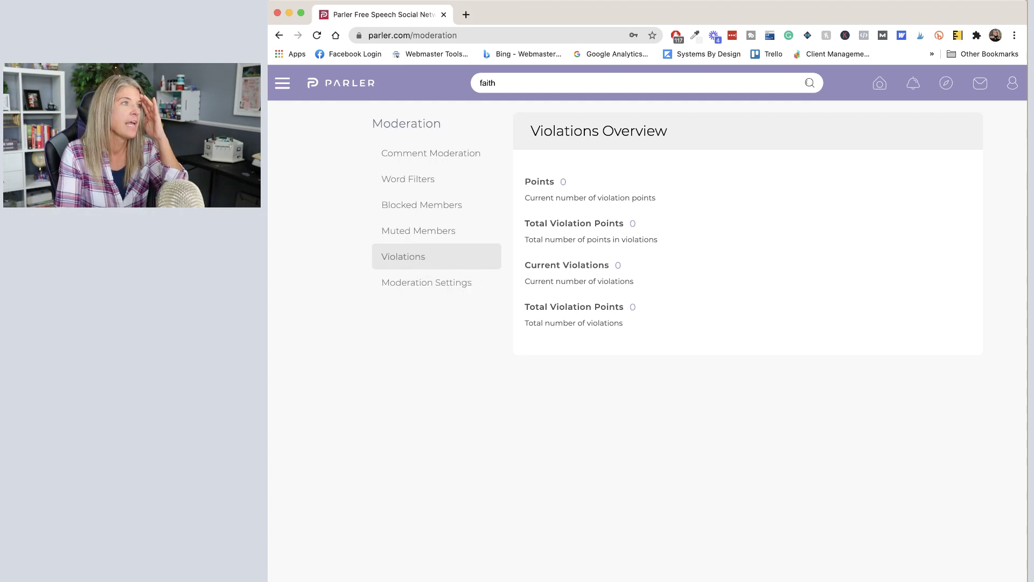
# Step: Show Moderation Settings for comment eligibility, filtering, spam flagging and sensitive content
pyautogui.click(412, 291)
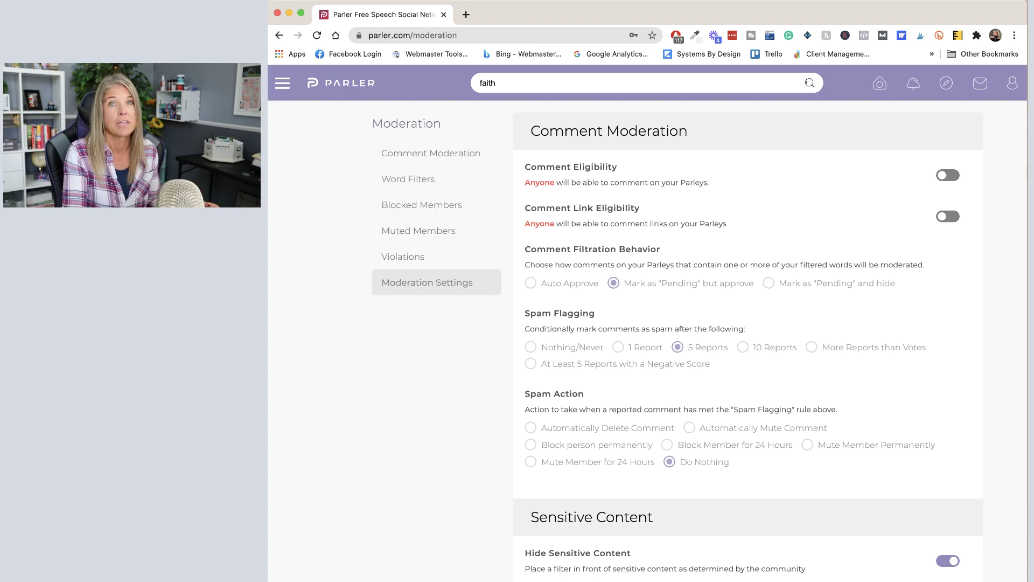
pyautogui.click(948, 177)
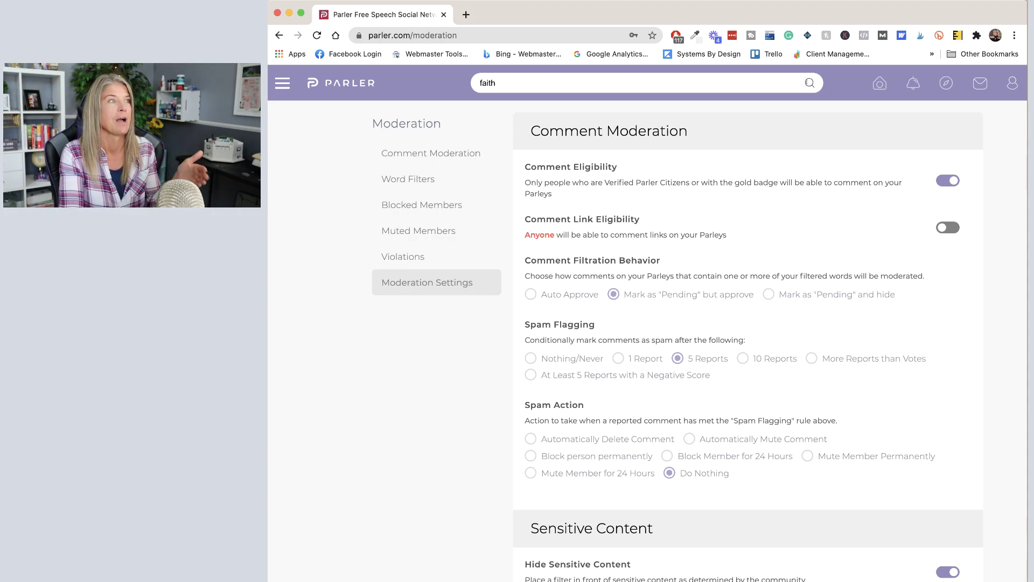
pyautogui.click(948, 186)
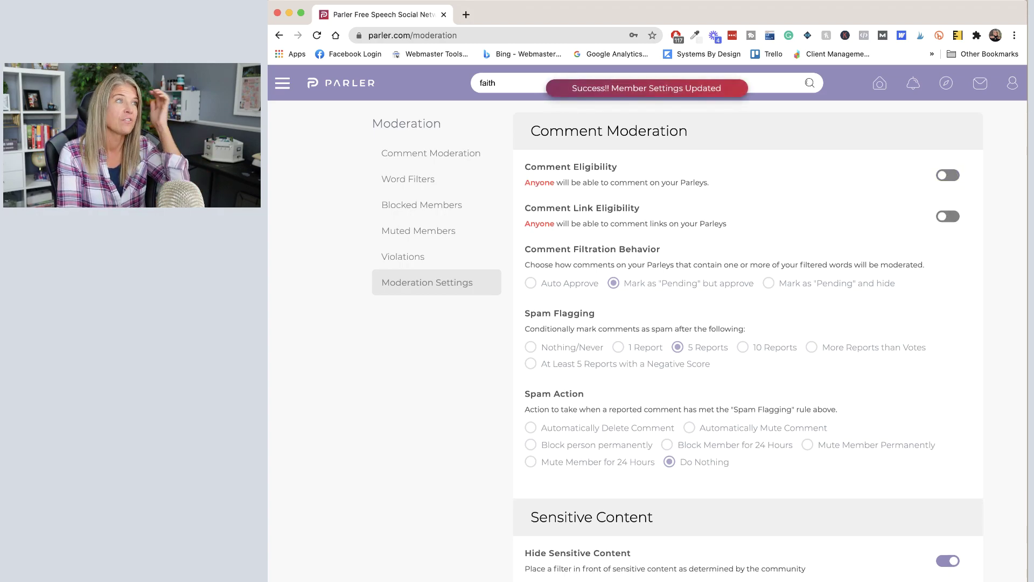
pyautogui.click(947, 218)
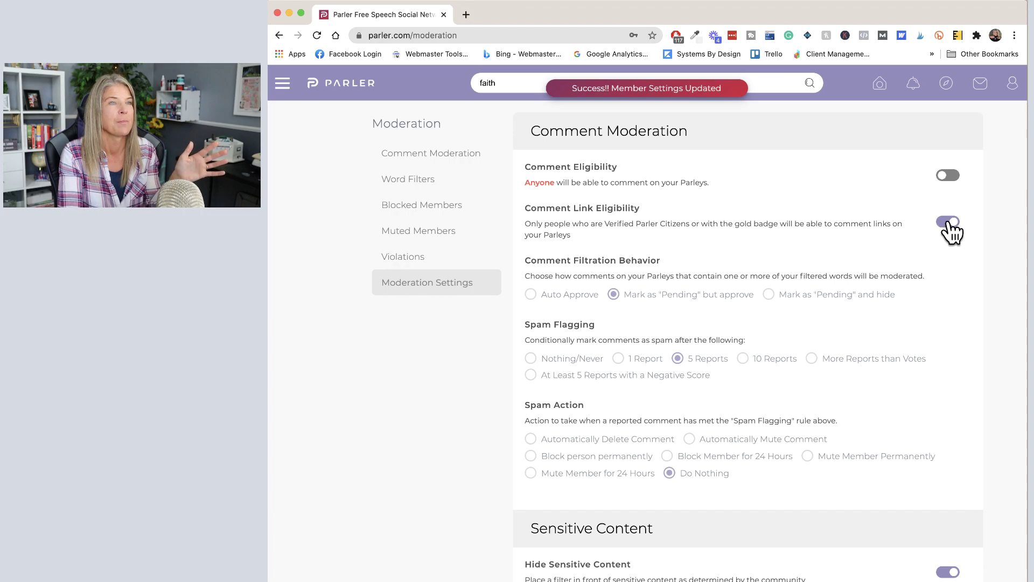
pyautogui.click(949, 221)
pyautogui.click(948, 222)
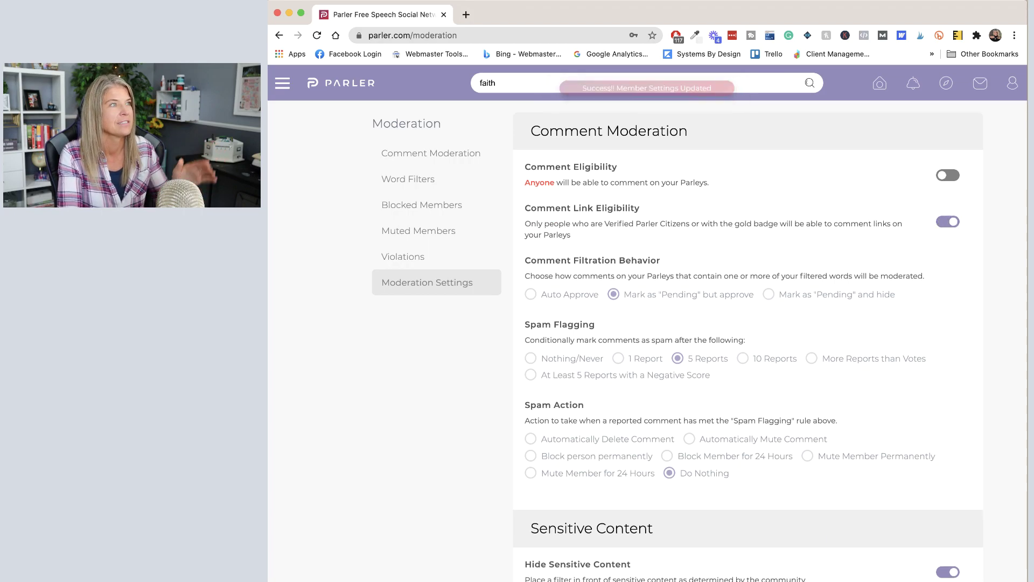
pyautogui.click(947, 222)
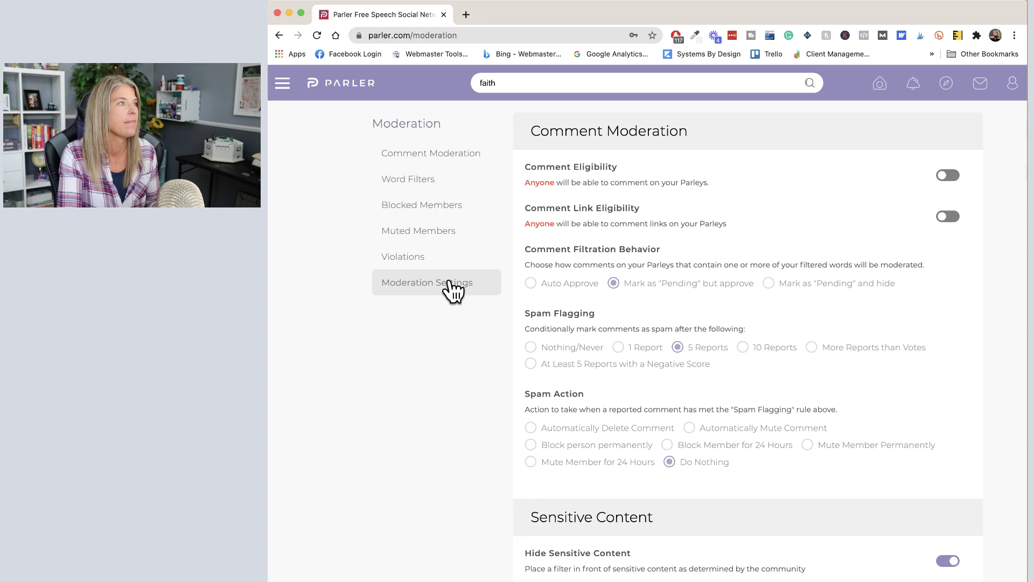
pyautogui.click(283, 85)
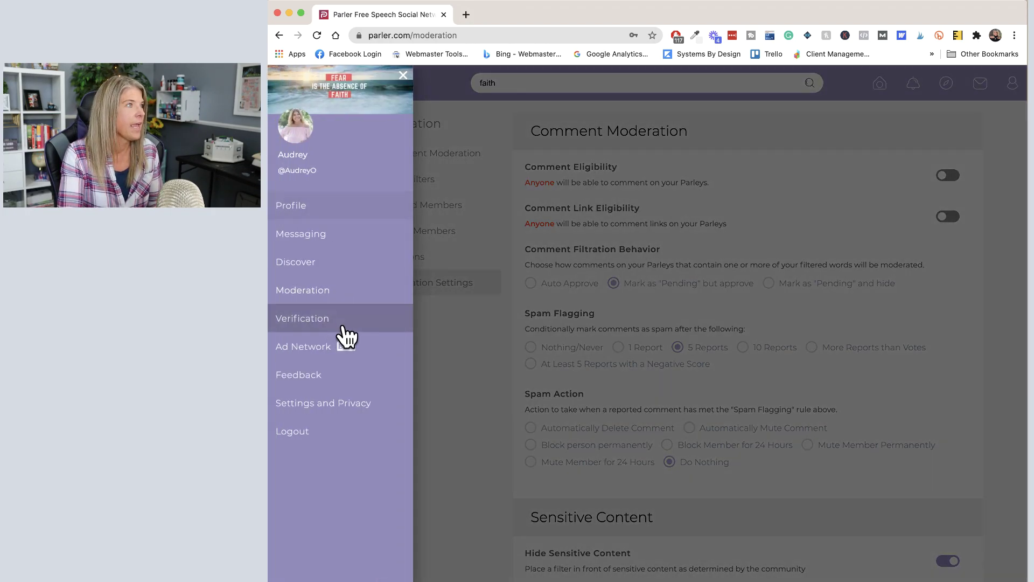
# Step: Check the unavailable Ad Network page, open and dismiss Feedback, then go to Settings & Privacy
pyautogui.click(309, 351)
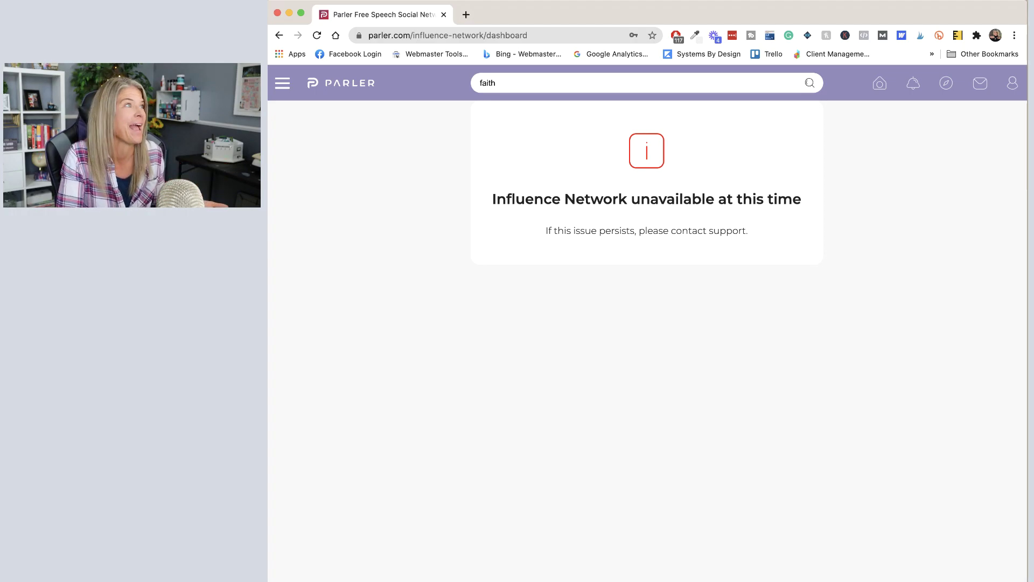
pyautogui.click(282, 83)
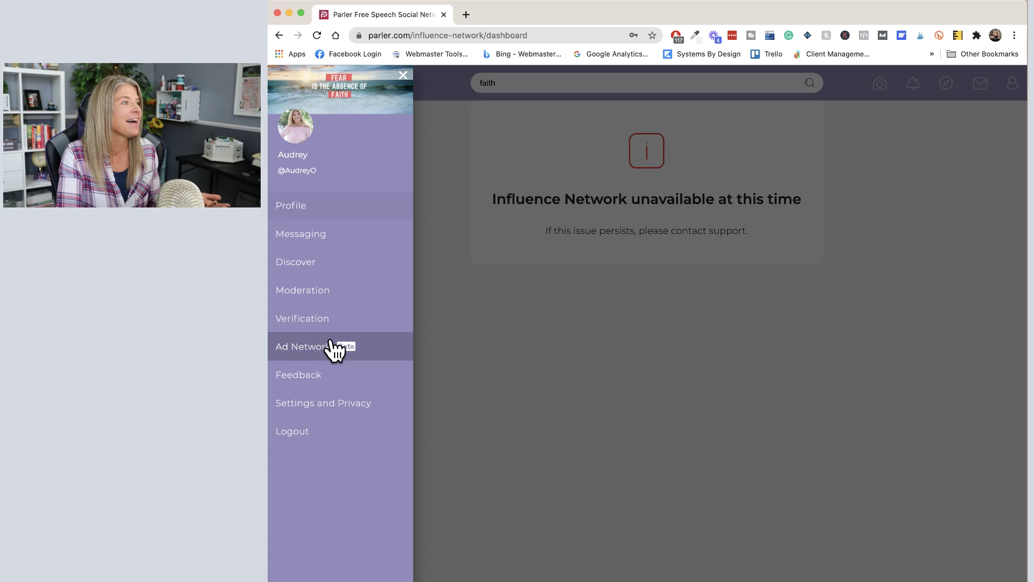
pyautogui.click(317, 380)
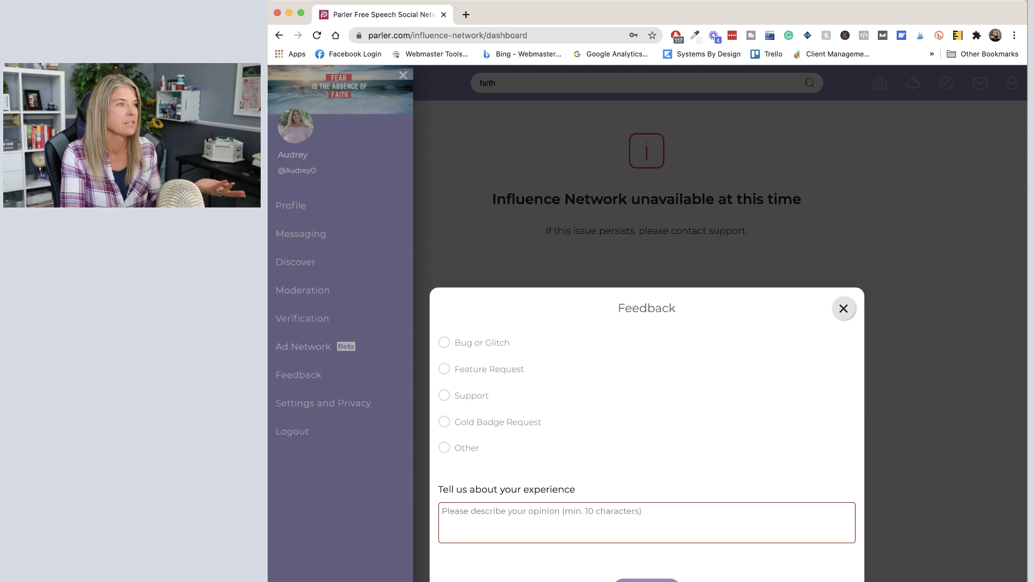
pyautogui.press('Escape')
pyautogui.click(307, 405)
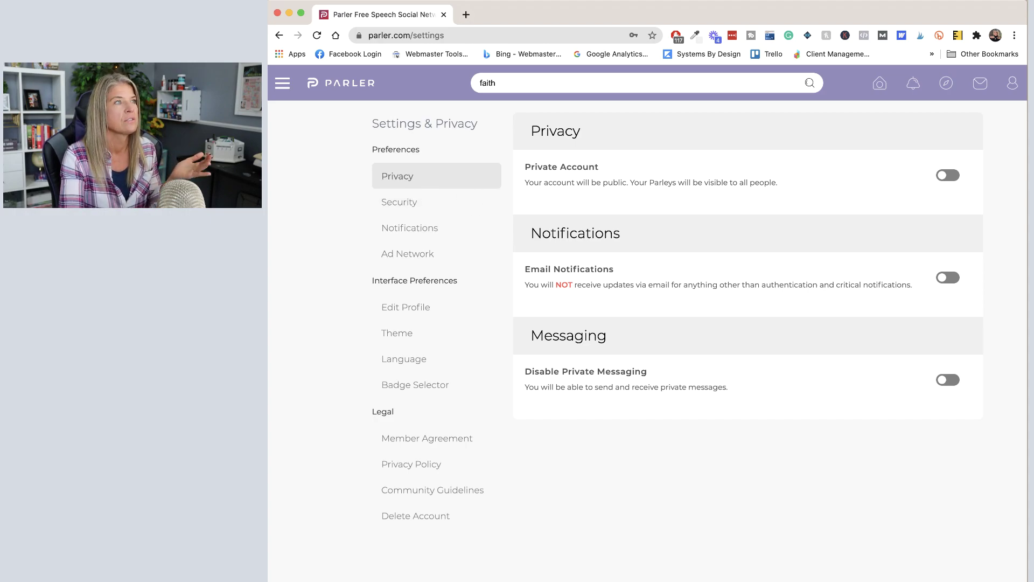
# Step: Toggle Private Account and Email Notifications on and back off, then view Security and Notifications settings
pyautogui.click(946, 178)
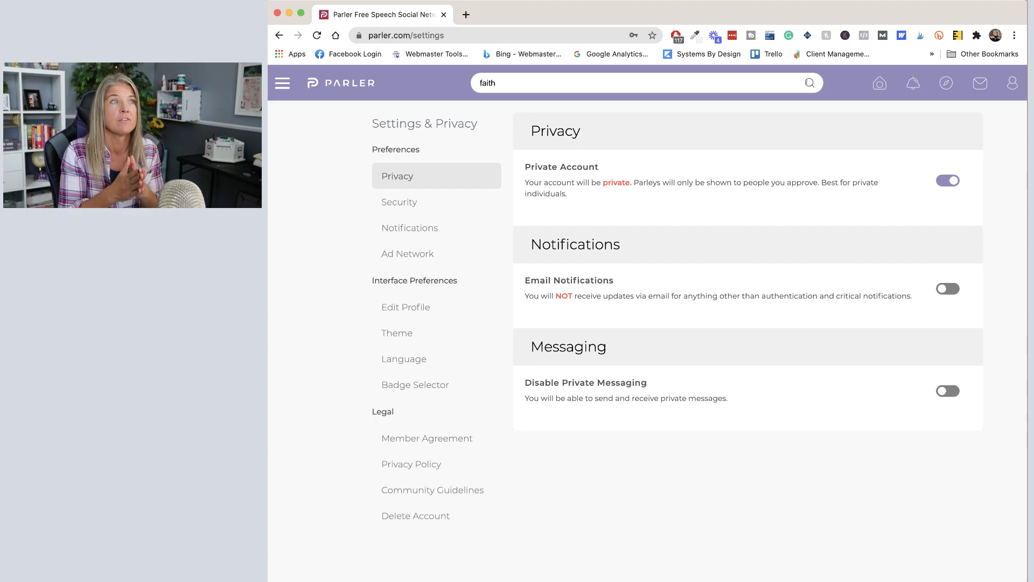
pyautogui.click(949, 182)
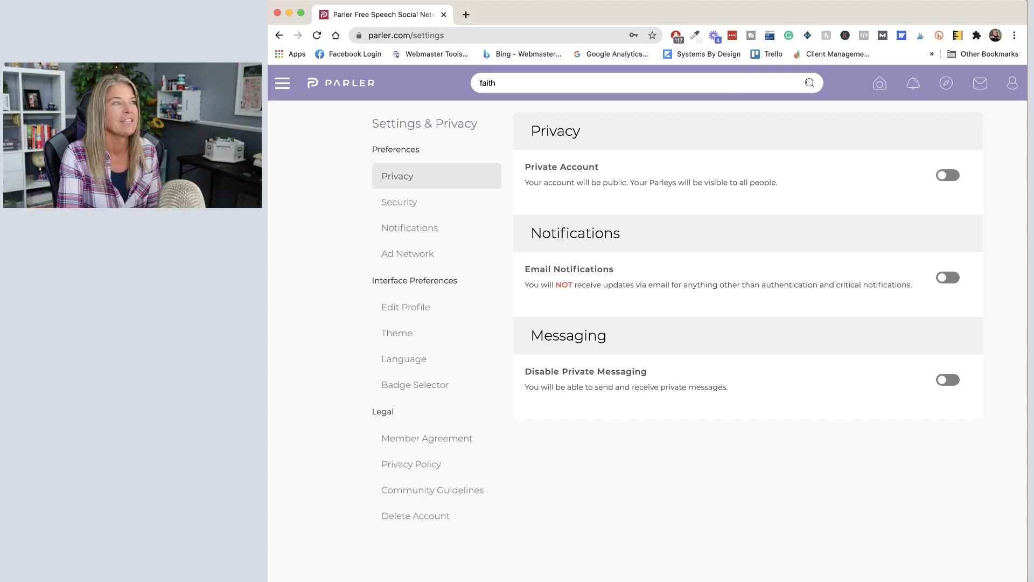
pyautogui.click(948, 278)
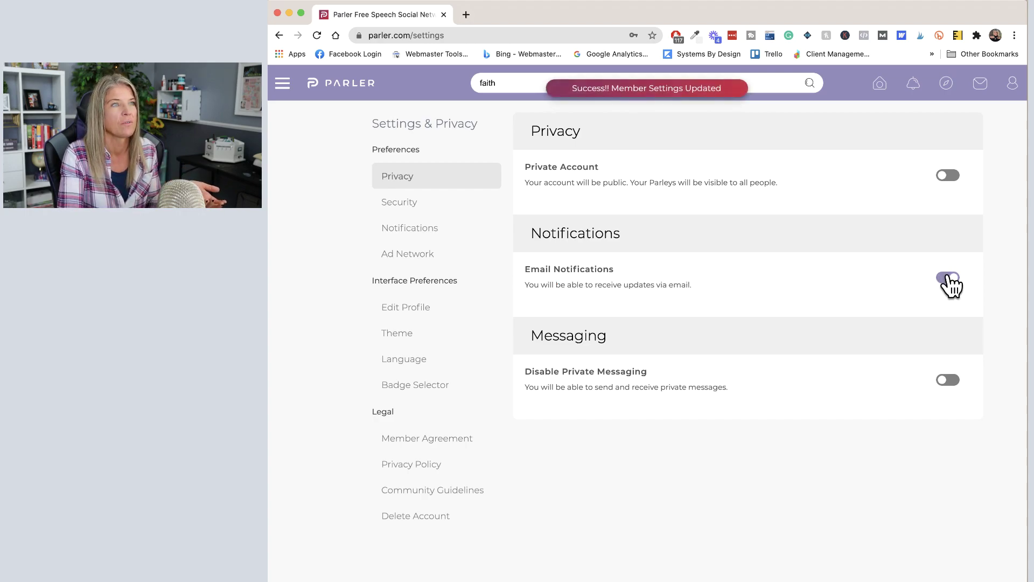
pyautogui.click(948, 278)
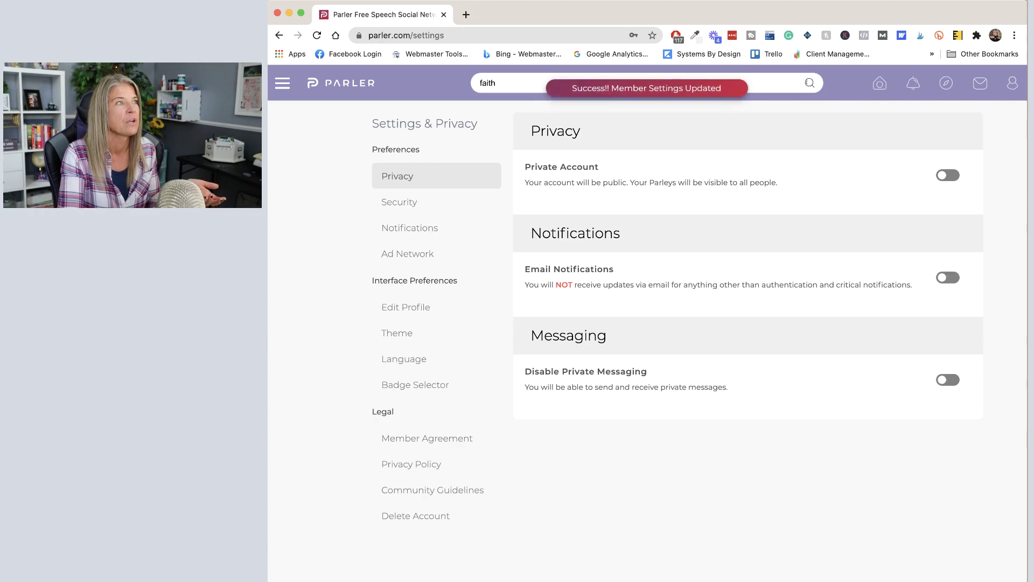
pyautogui.click(413, 212)
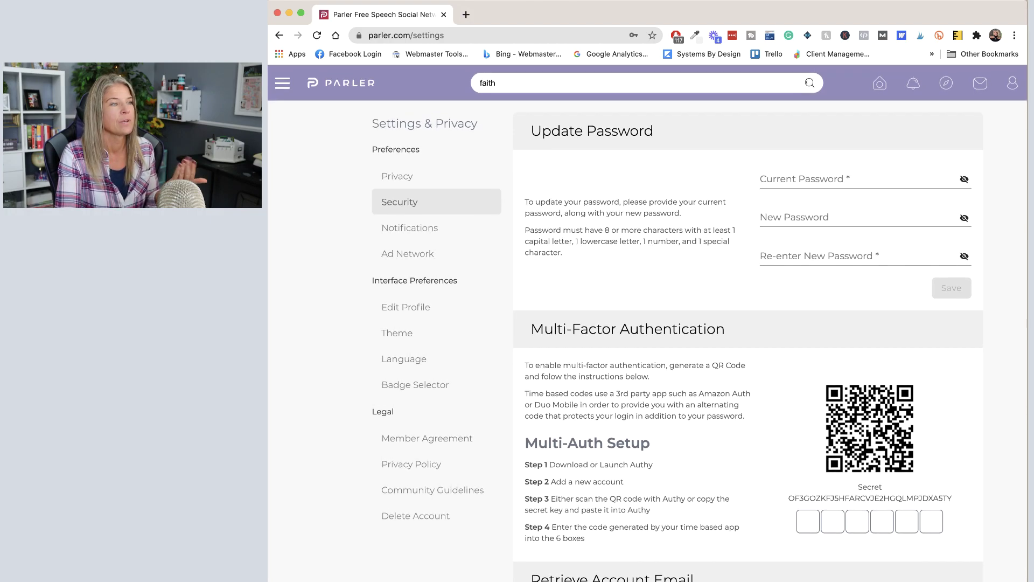
pyautogui.click(412, 233)
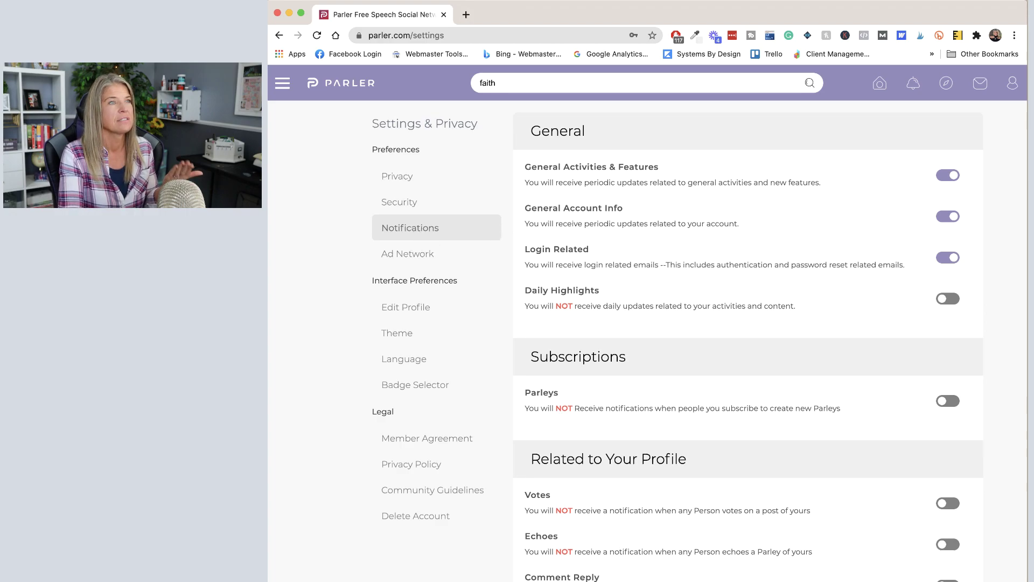
# Step: Switch on notifications for when someone echoes your Parleys
pyautogui.scroll(-5, 647, 323)
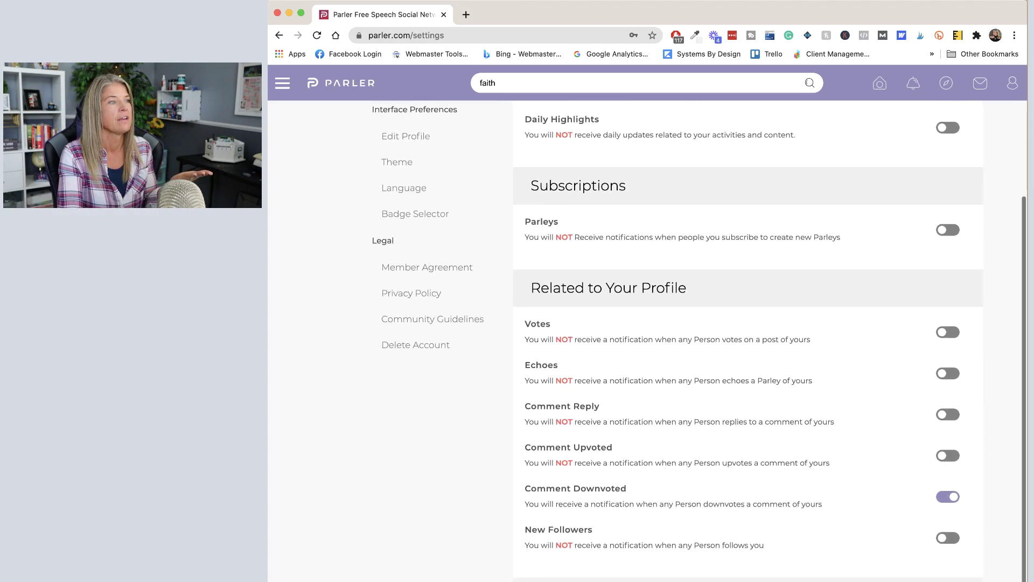
pyautogui.scroll(5, 646, 324)
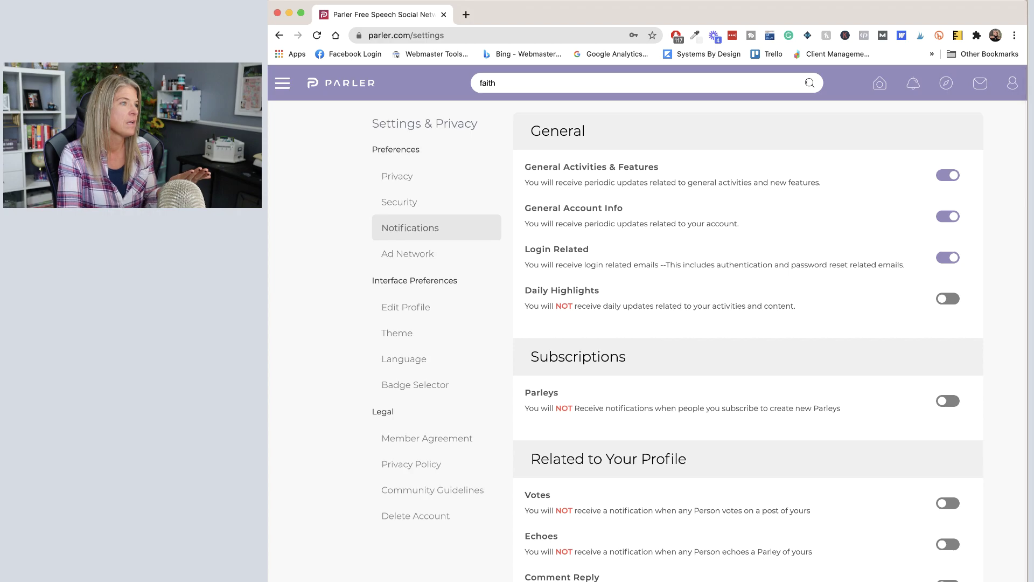
pyautogui.scroll(-3, 646, 323)
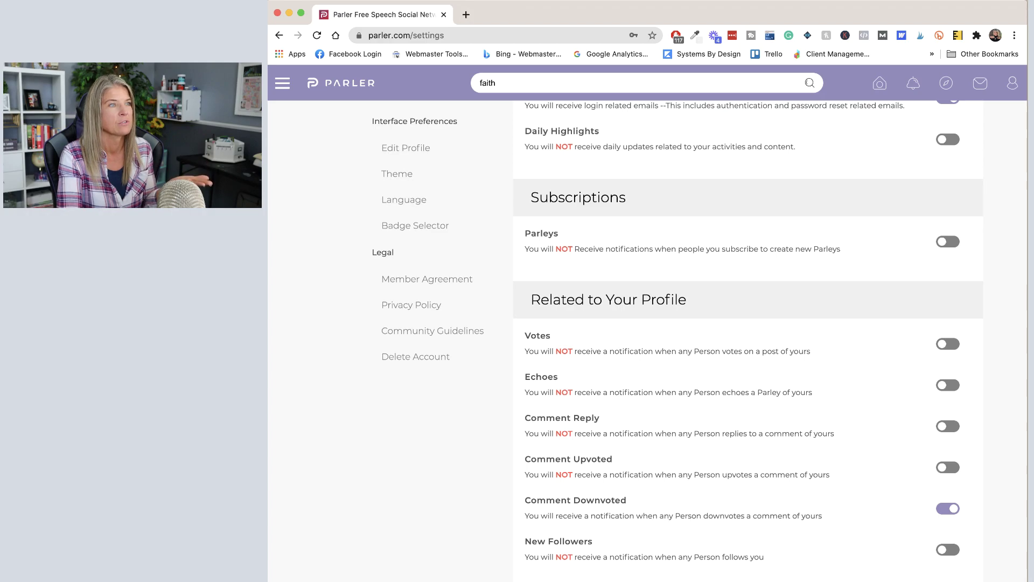
pyautogui.click(949, 386)
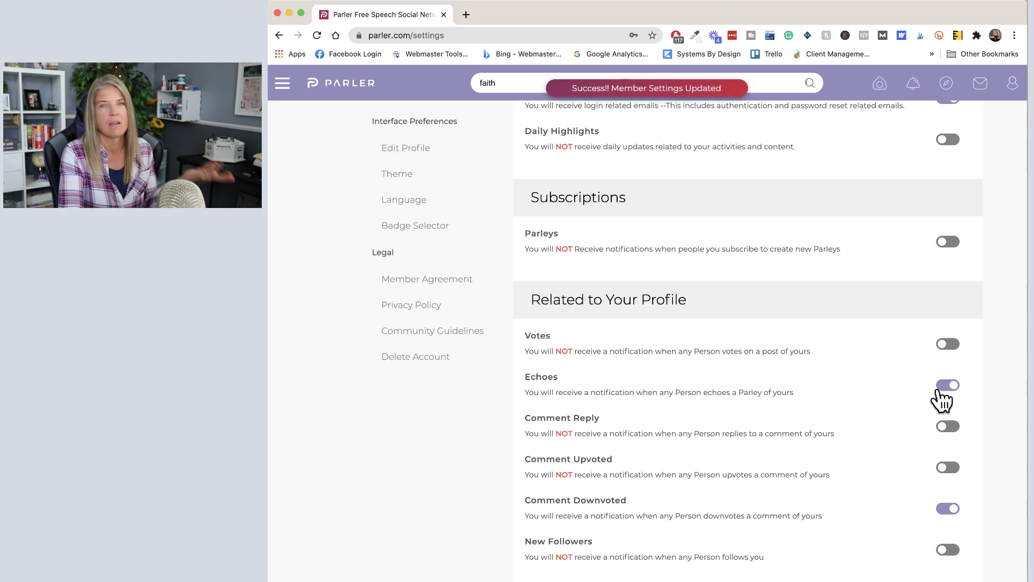
# Step: Look over the remaining notification options and bring up the Tips & Tipping settings
pyautogui.scroll(-2, 942, 399)
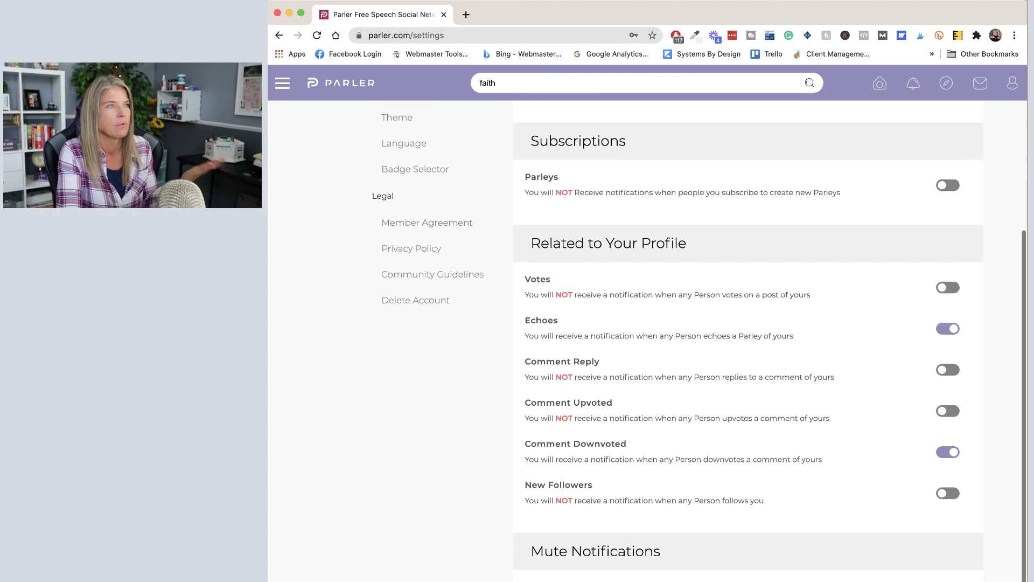
pyautogui.scroll(-1, 647, 326)
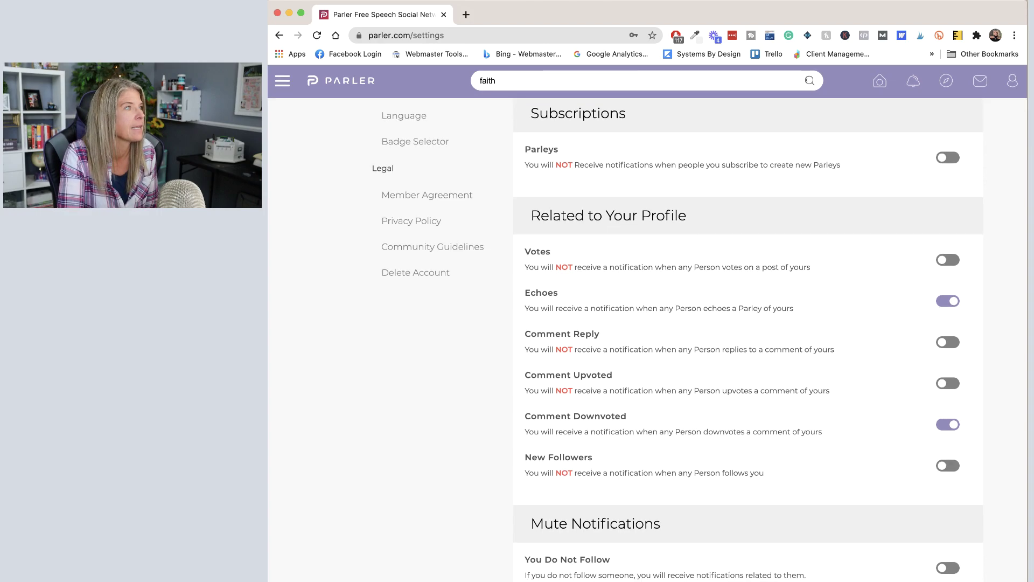
pyautogui.scroll(5, 415, 266)
pyautogui.click(412, 260)
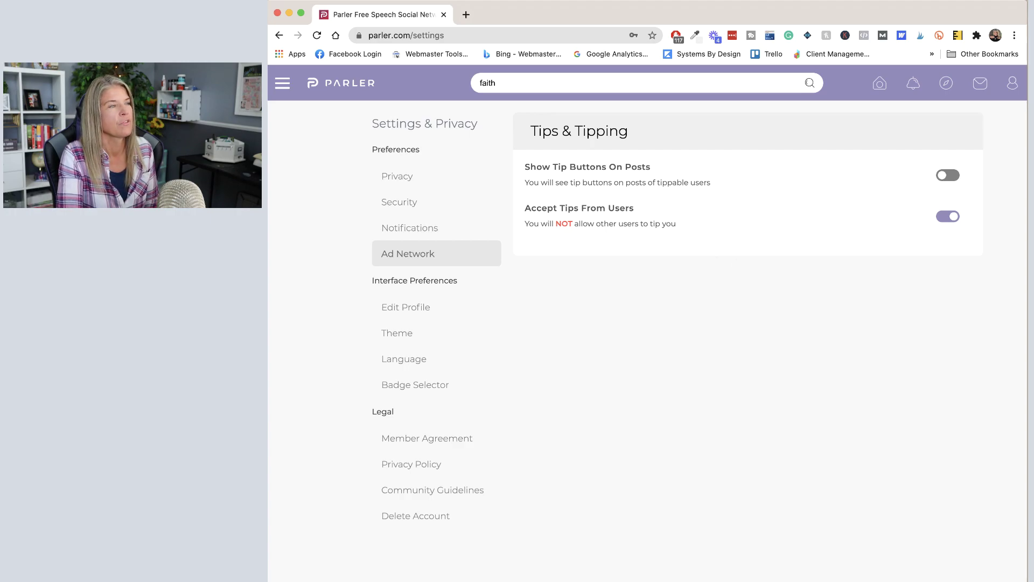
# Step: Preview green, blue and pink accent colours, keep purple, then show the Language settings
pyautogui.click(419, 308)
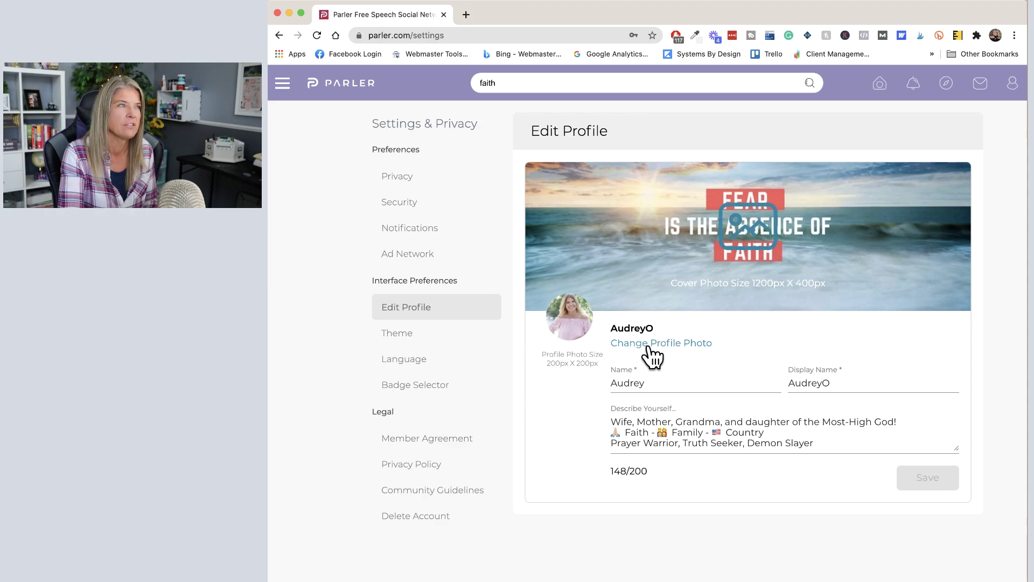
pyautogui.click(401, 338)
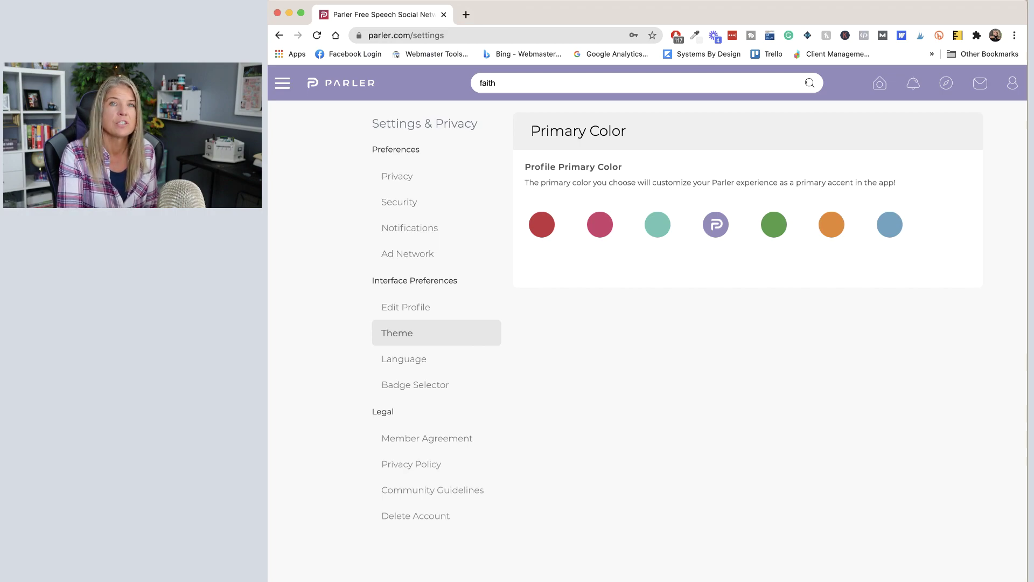
pyautogui.click(776, 228)
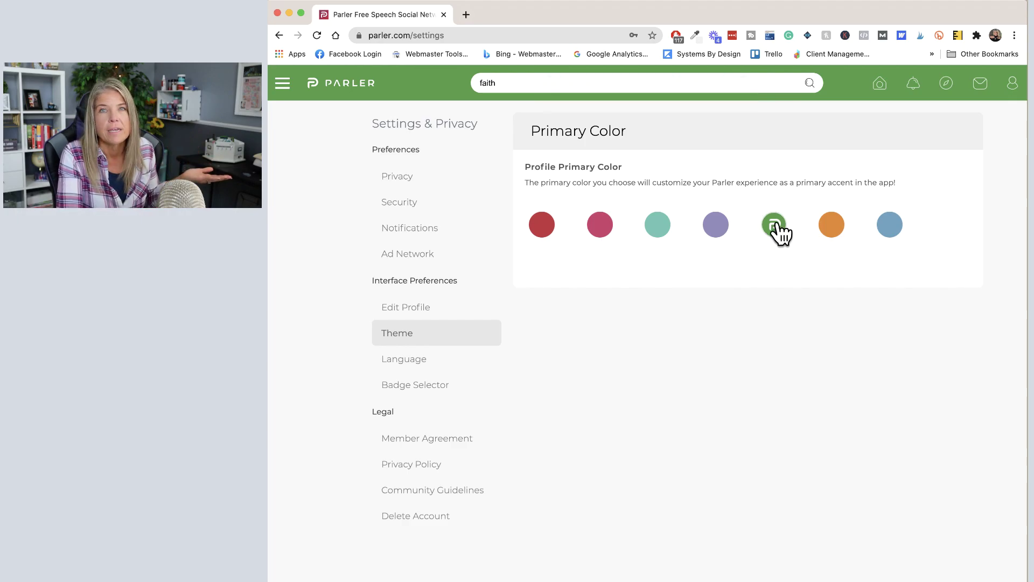
pyautogui.click(889, 226)
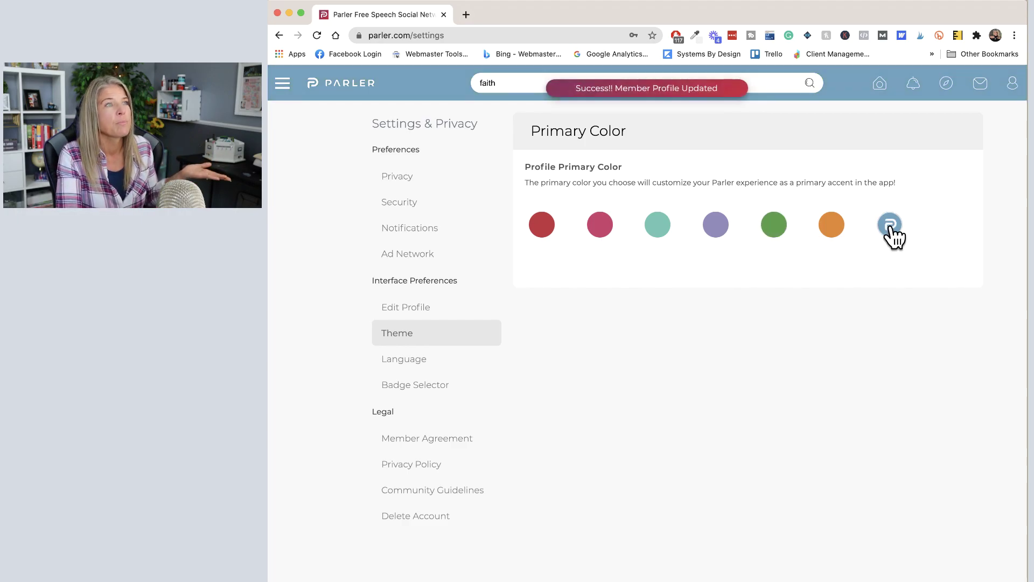
pyautogui.click(600, 226)
pyautogui.click(716, 226)
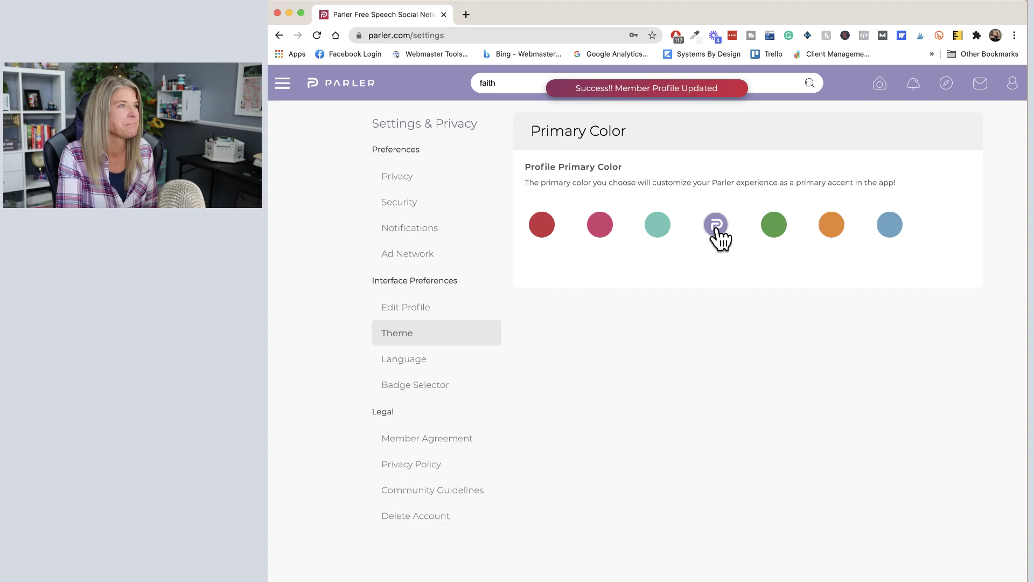
pyautogui.click(412, 360)
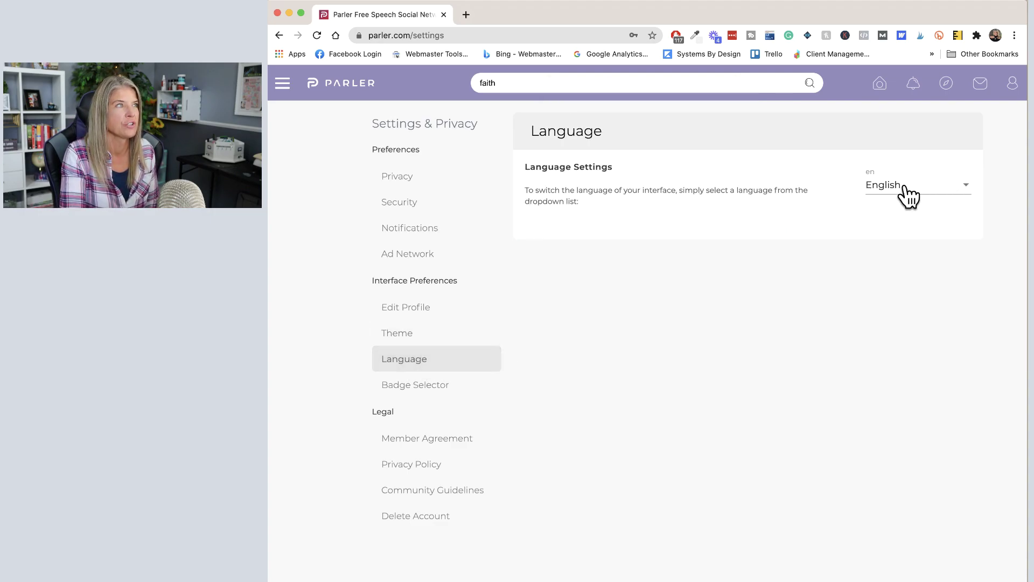
# Step: Browse Badge Selector, Member Agreement, Privacy Policy and Community Guidelines, then open the main menu
pyautogui.click(415, 388)
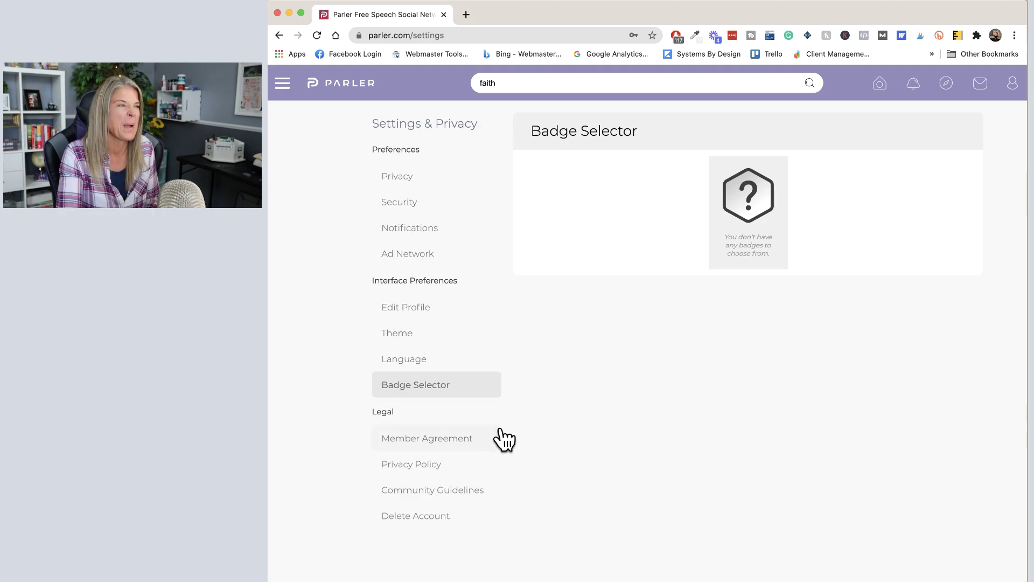
pyautogui.click(421, 446)
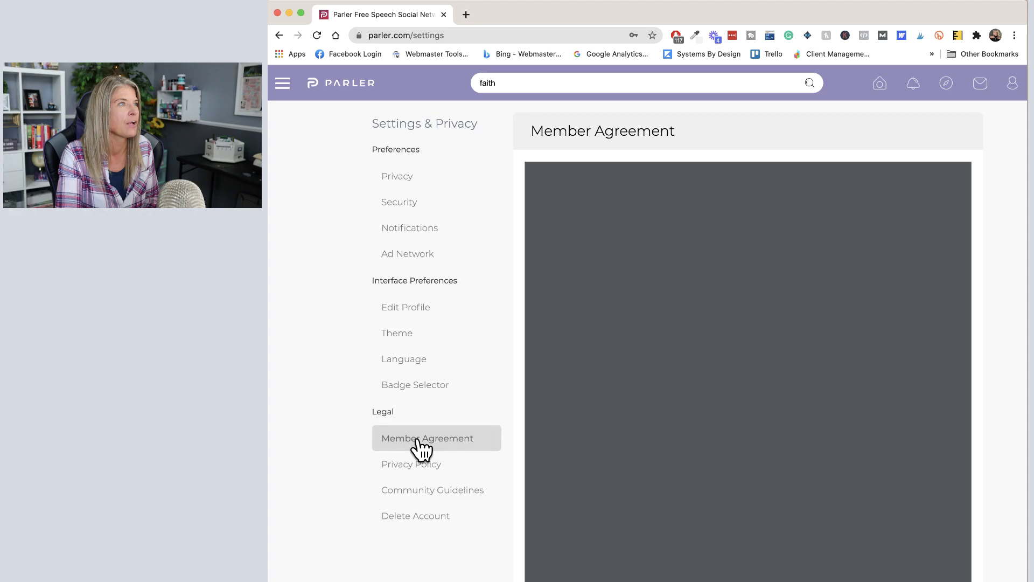
pyautogui.click(423, 466)
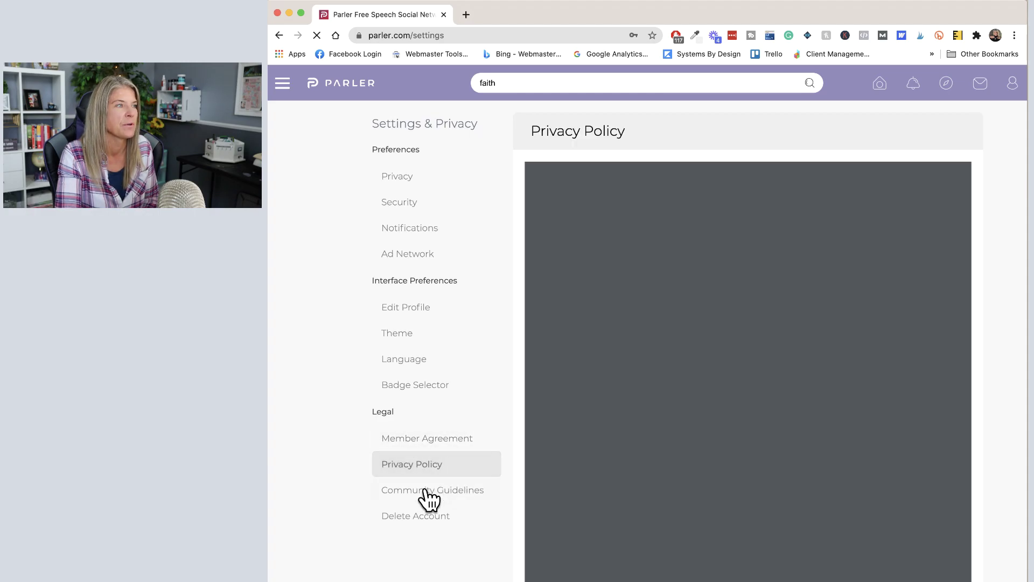
pyautogui.click(433, 493)
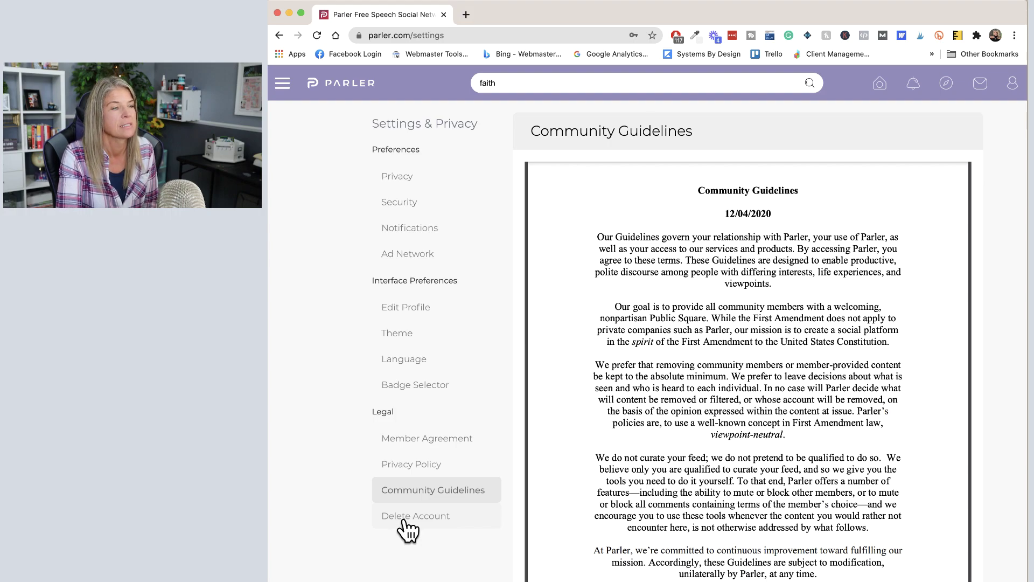
pyautogui.click(291, 97)
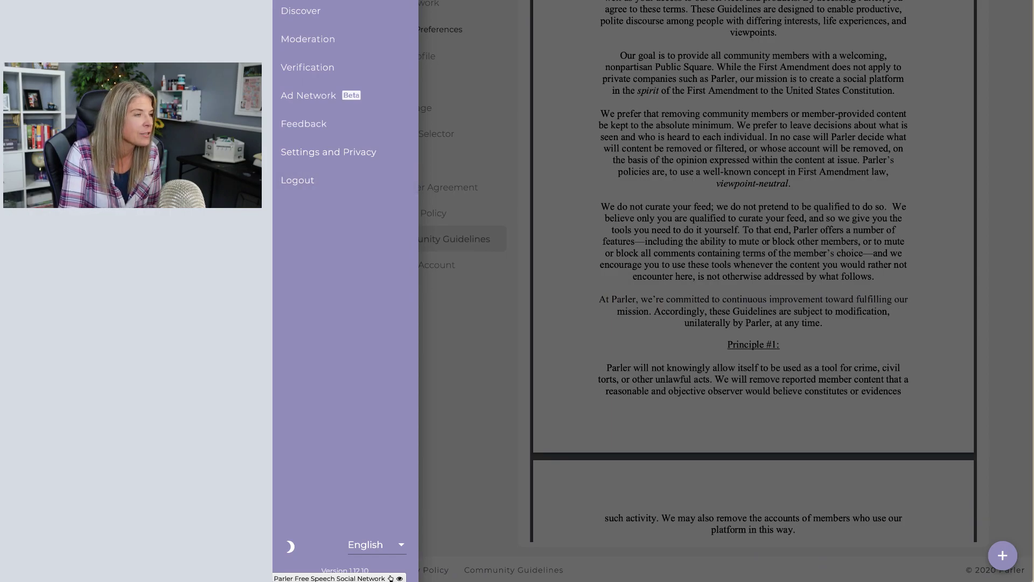
# Step: Try dark mode, then switch back to light mode, keeping English as the interface language
pyautogui.click(291, 547)
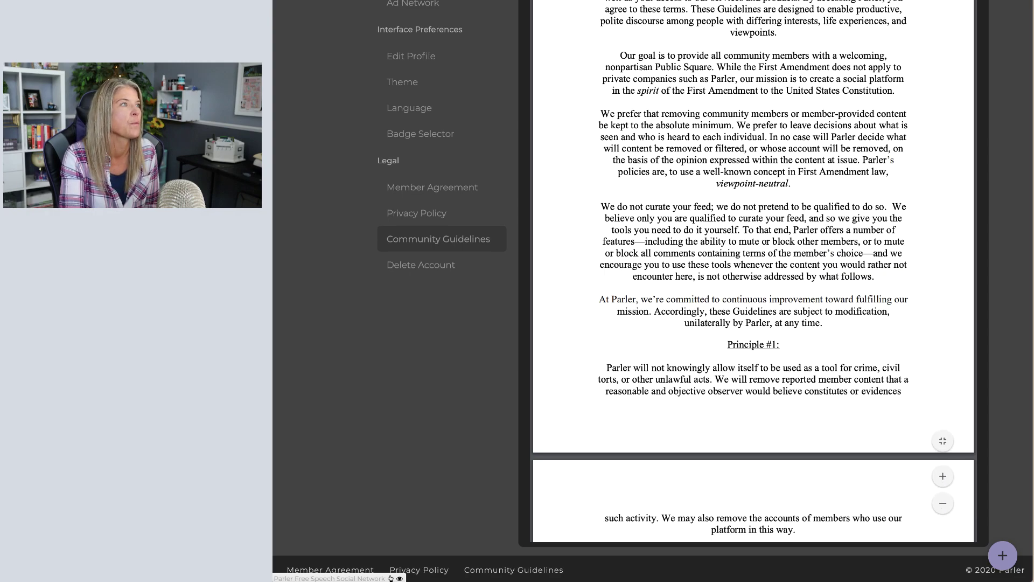
pyautogui.click(344, 83)
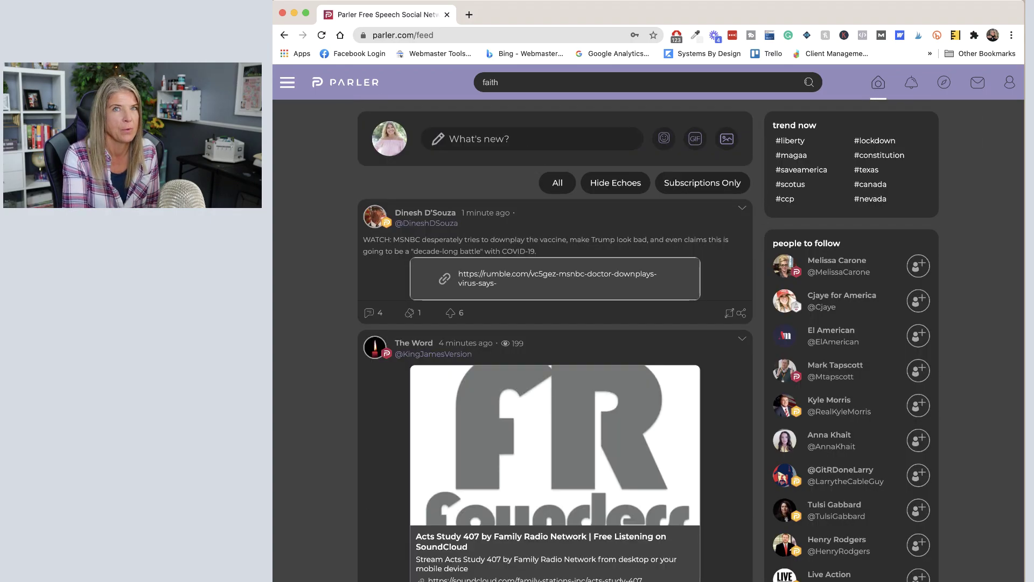
pyautogui.click(287, 83)
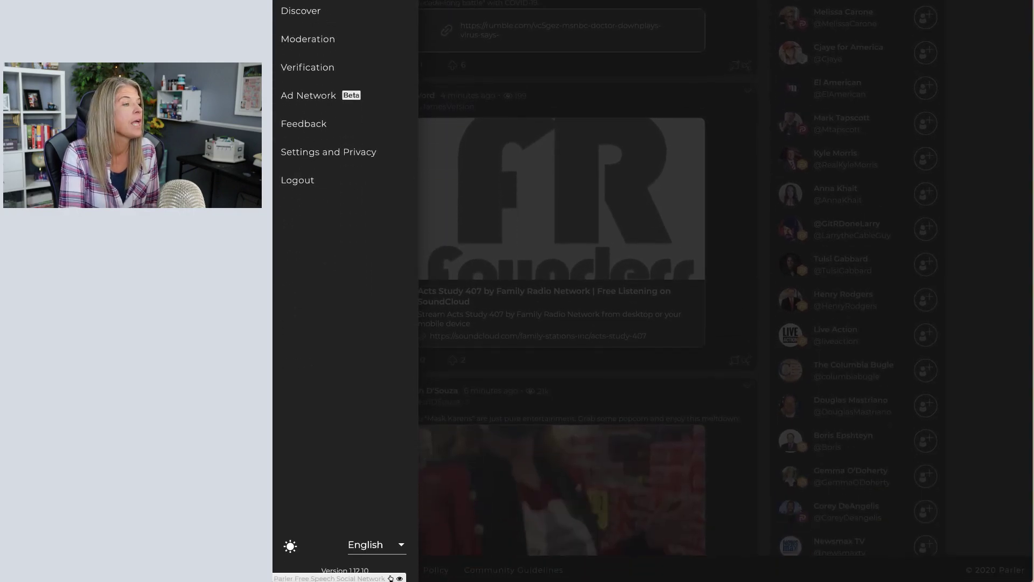
pyautogui.click(290, 546)
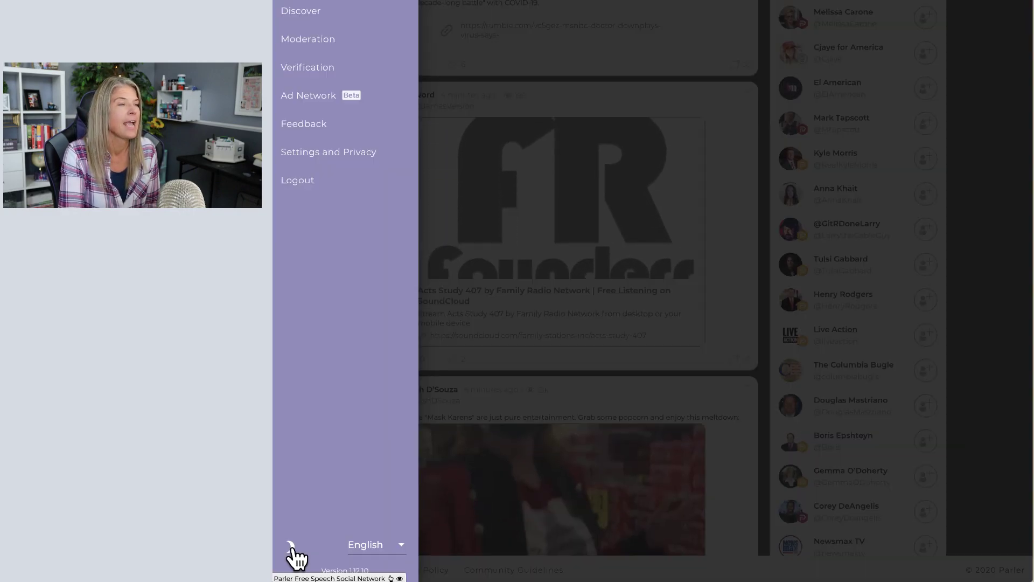
pyautogui.click(375, 548)
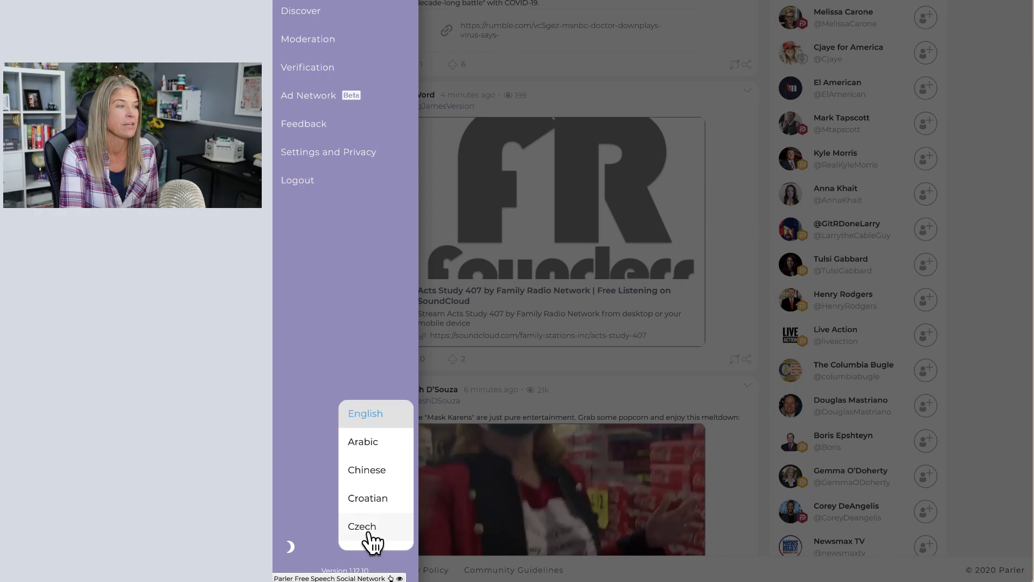
pyautogui.click(380, 554)
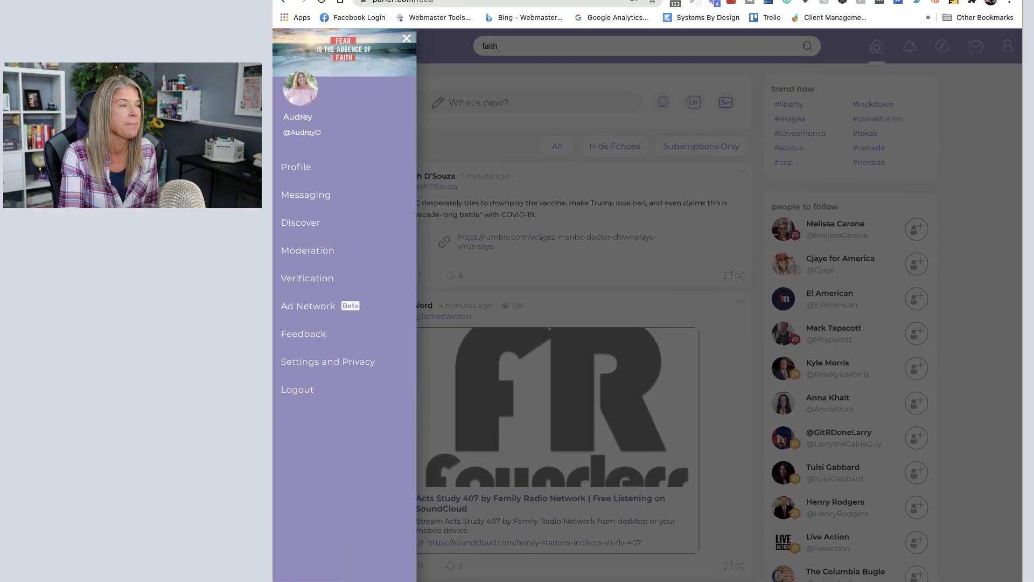
# Step: Close the side menu and clear the selected 'faith' search term to show the full feed
pyautogui.press('Escape')
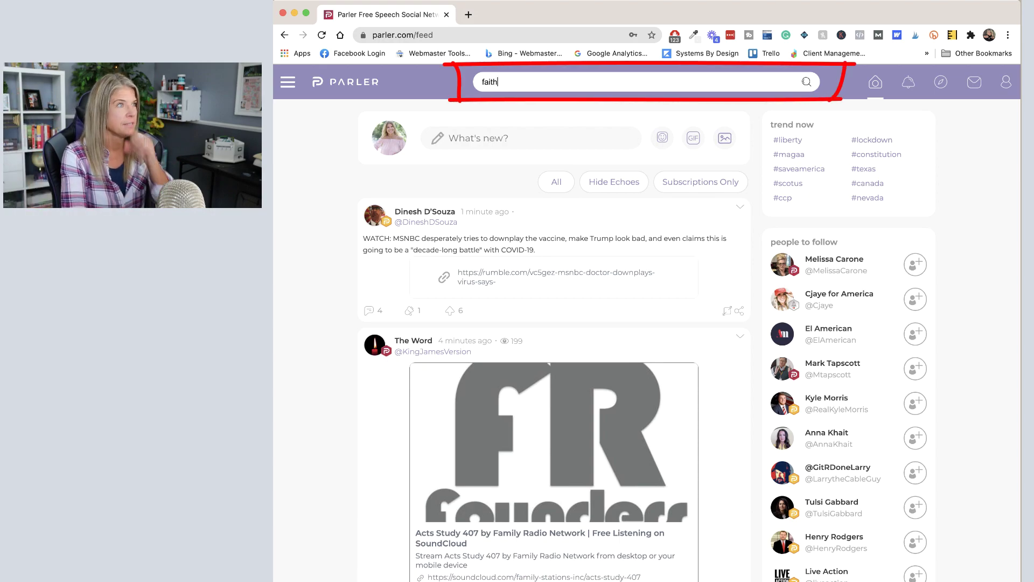
pyautogui.press('super+a')
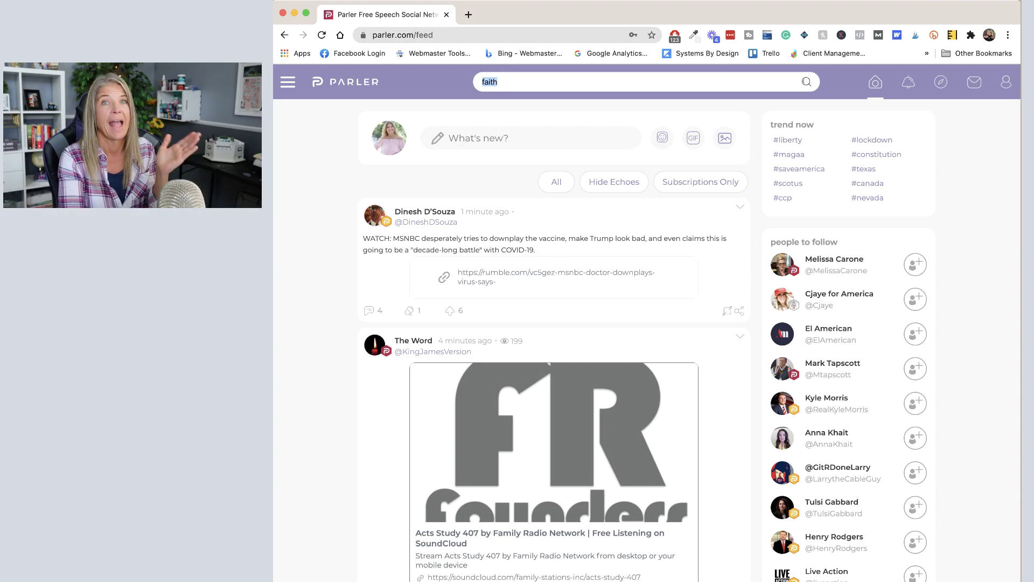
pyautogui.click(877, 89)
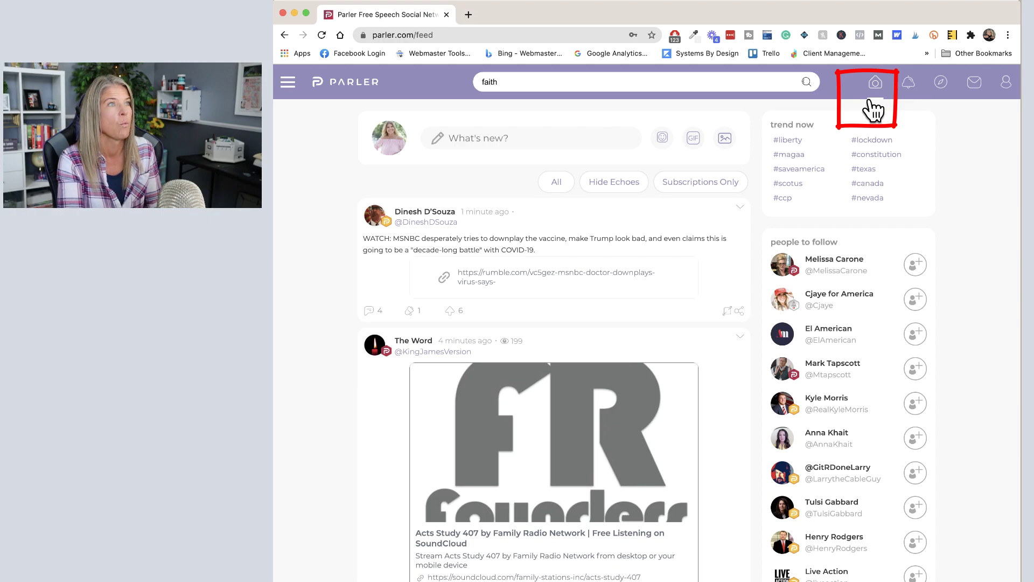
# Step: Reload and scroll the home feed, then go to Notifications, which shows none new
pyautogui.click(870, 99)
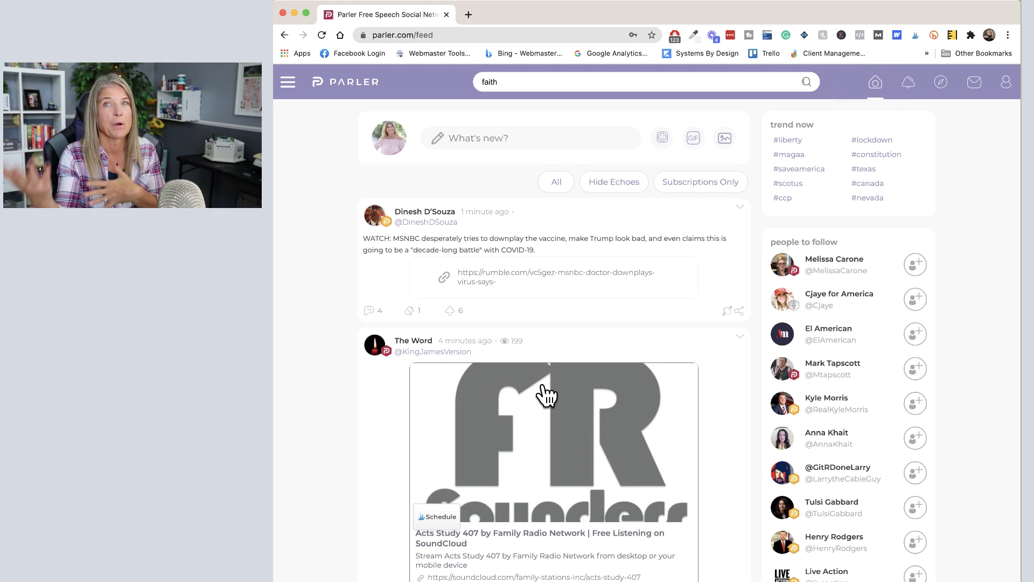
pyautogui.scroll(-5, 545, 395)
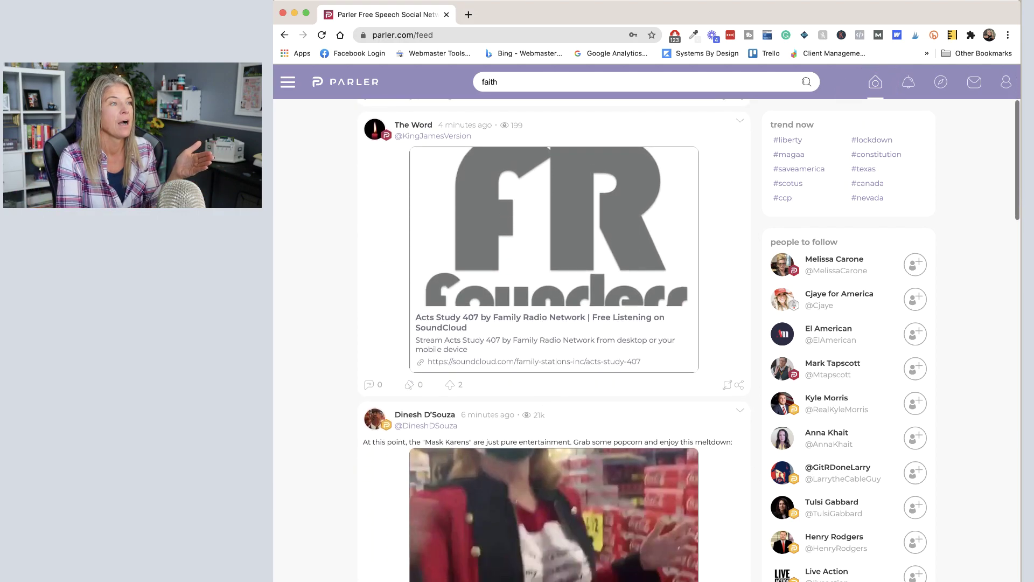
pyautogui.scroll(-10, 552, 411)
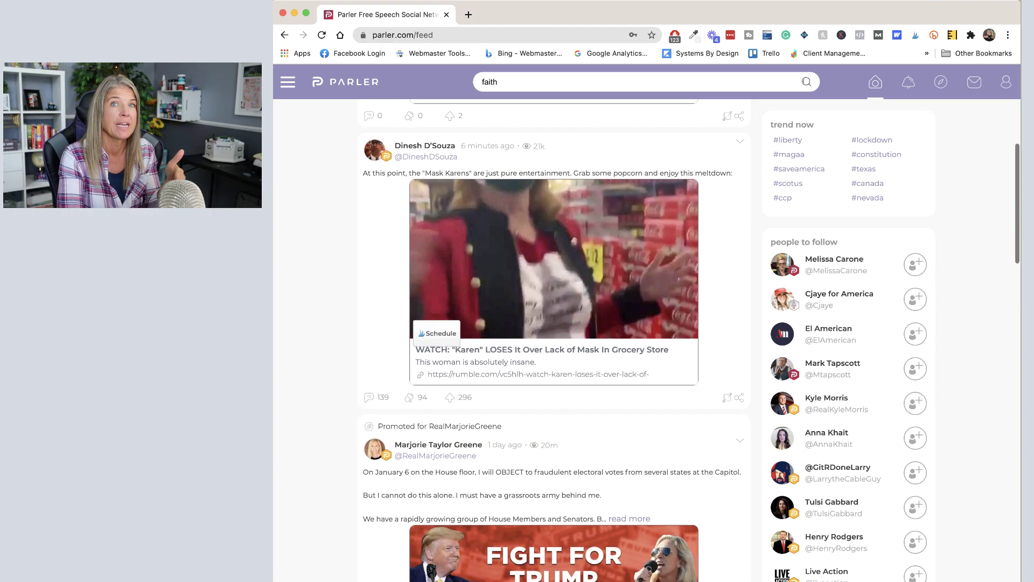
pyautogui.scroll(-3, 554, 411)
pyautogui.scroll(15, 555, 412)
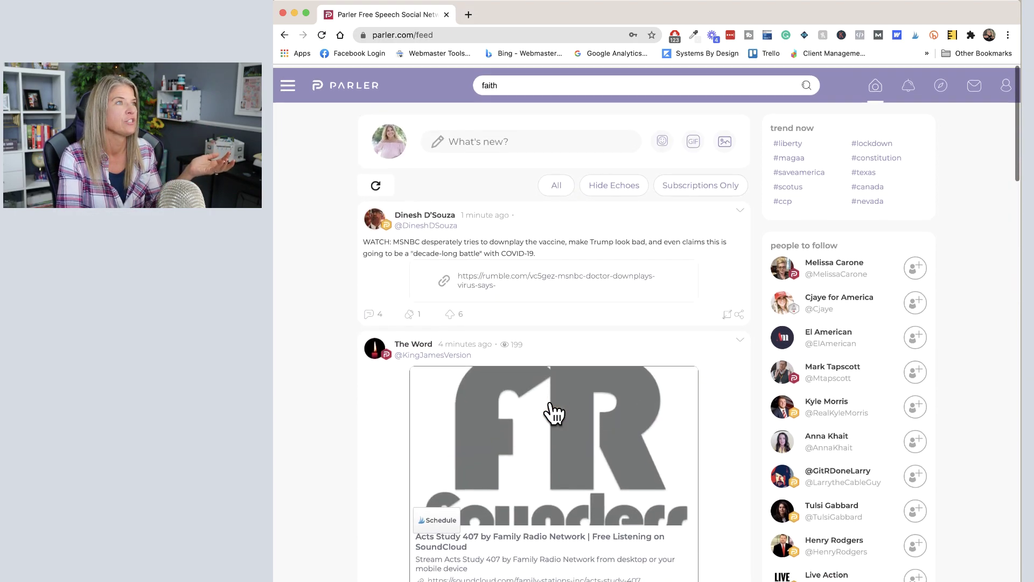
pyautogui.click(909, 84)
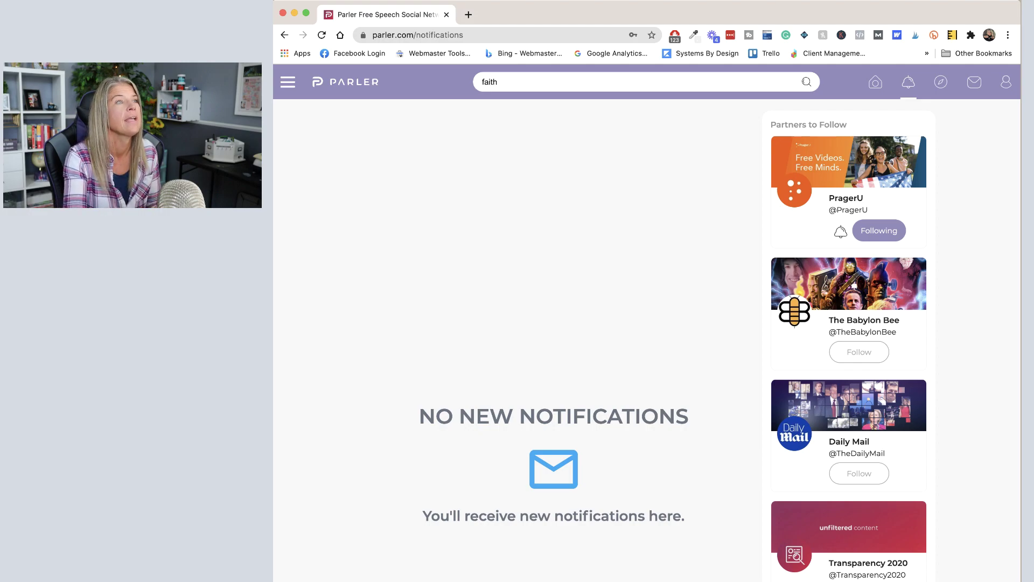
# Step: Browse the Discover page's Parleys, Affiliates and People views
pyautogui.click(941, 85)
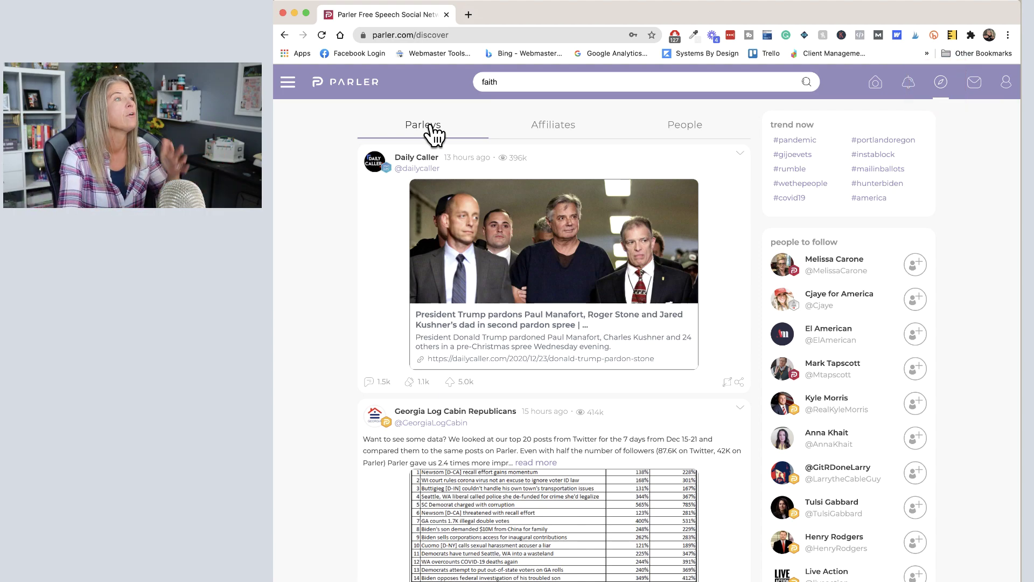
pyautogui.scroll(-1, 526, 363)
pyautogui.scroll(1, 449, 205)
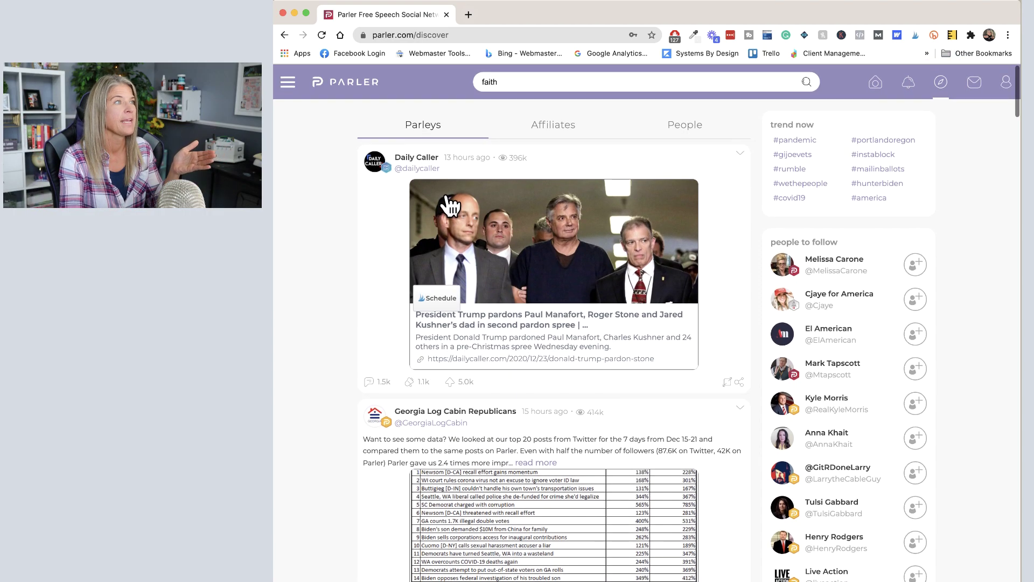
pyautogui.click(555, 134)
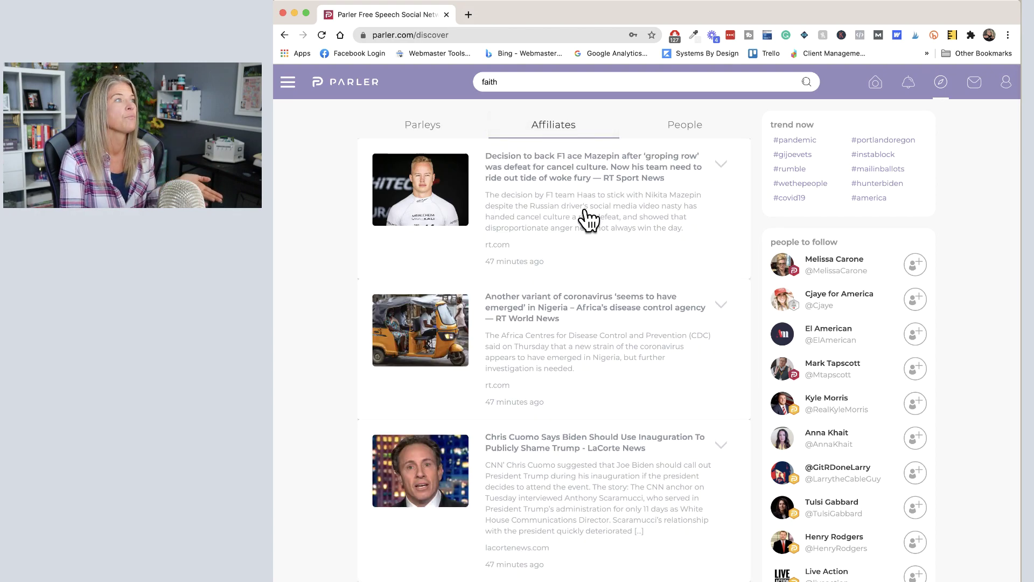
pyautogui.click(685, 127)
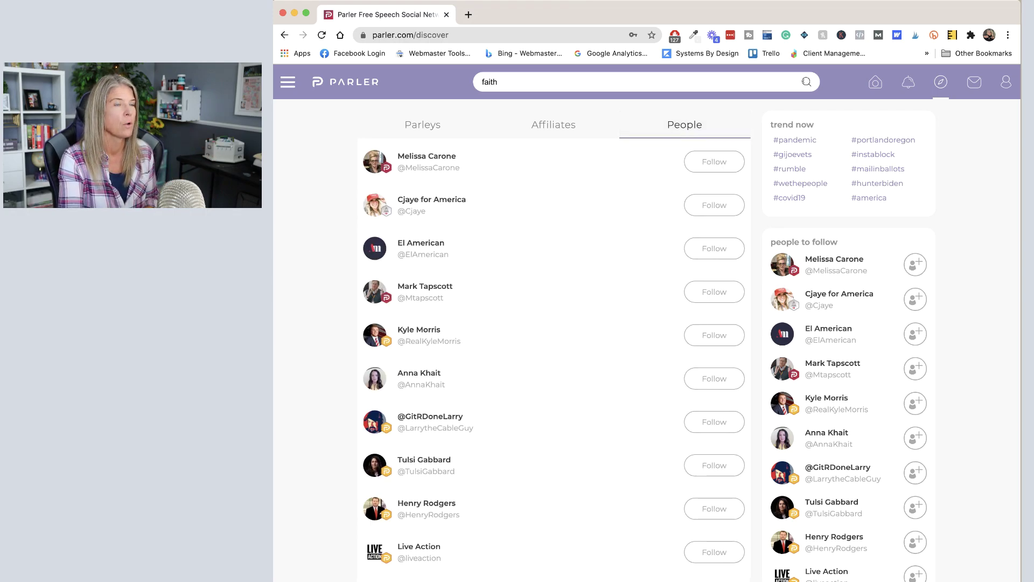
# Step: Visit direct messages and your own profile, then return to the home feed
pyautogui.click(974, 83)
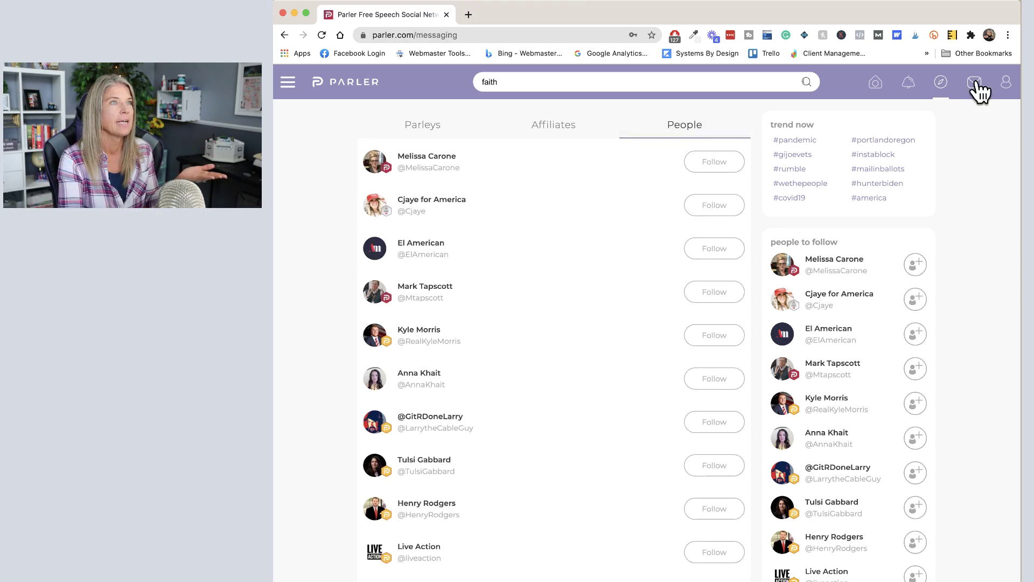
pyautogui.click(1006, 83)
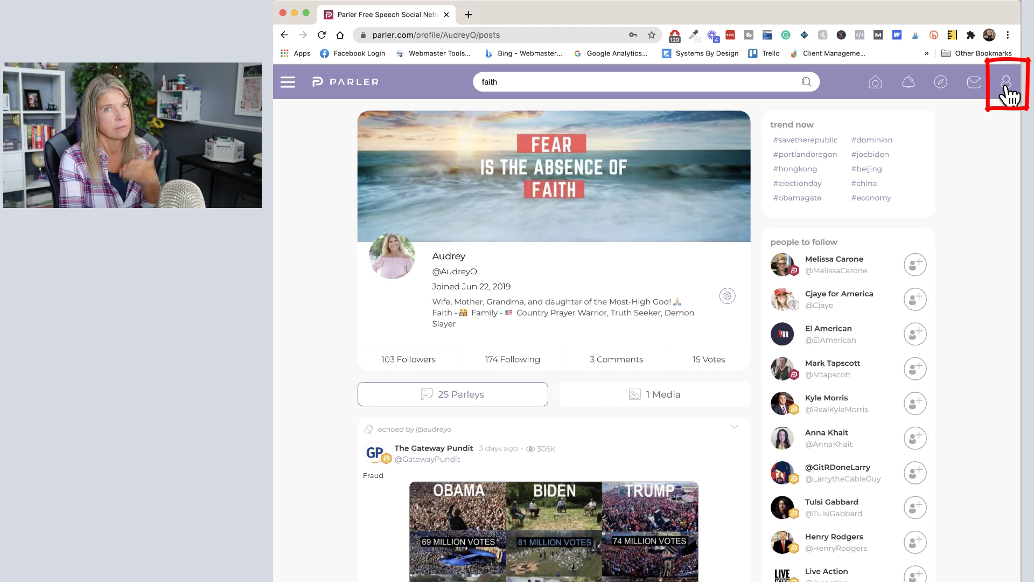
pyautogui.click(344, 86)
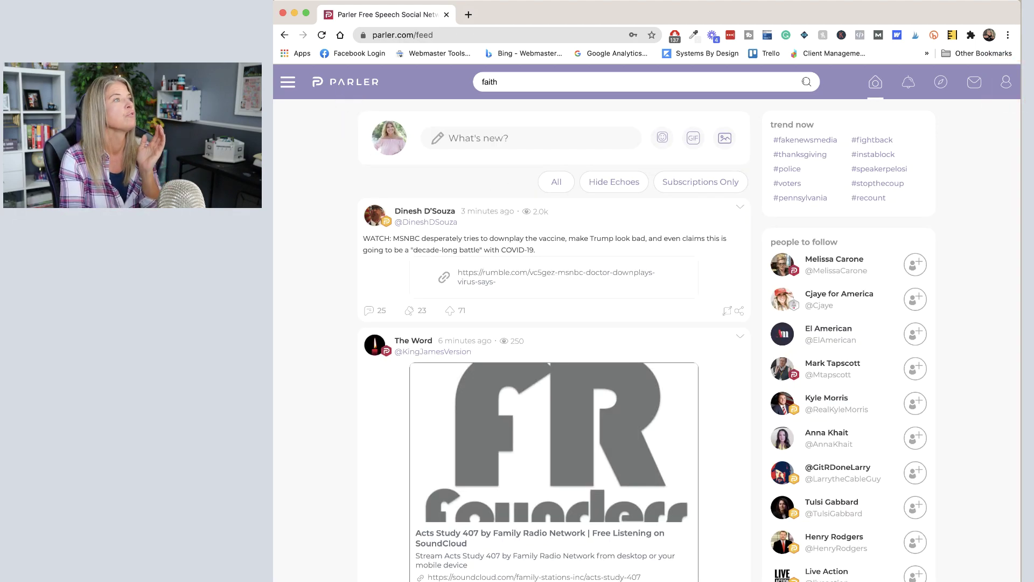
# Step: Start a new post reading 'Doing a quick video tutorial on Parler'
pyautogui.click(485, 138)
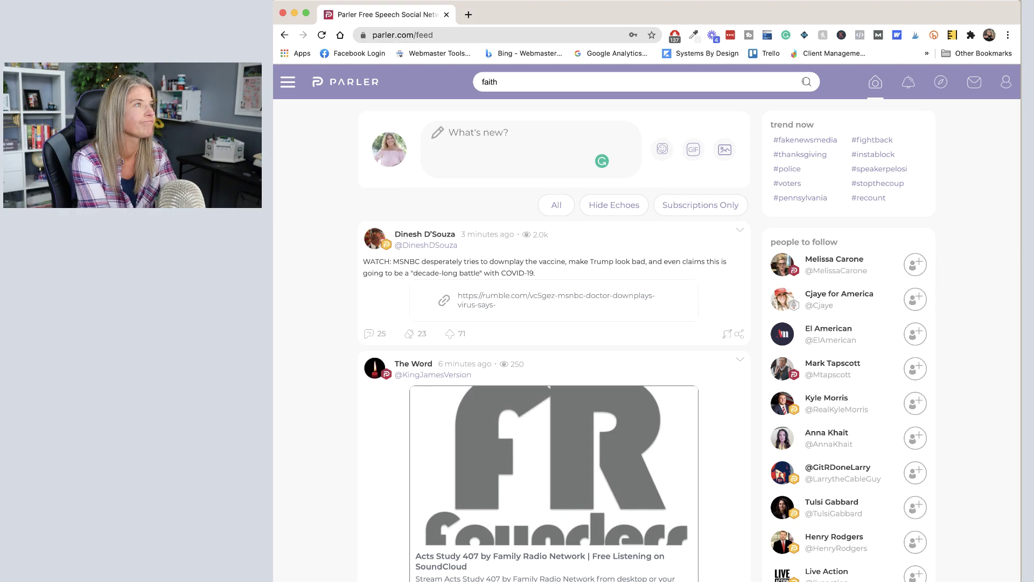
pyautogui.write('Doing a qui')
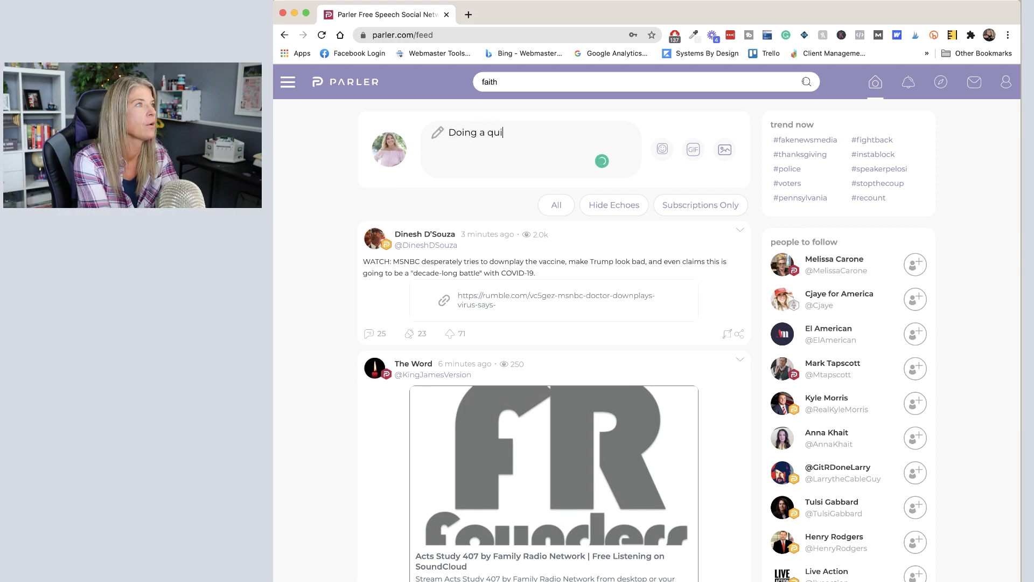
pyautogui.write('ck video tutorial ')
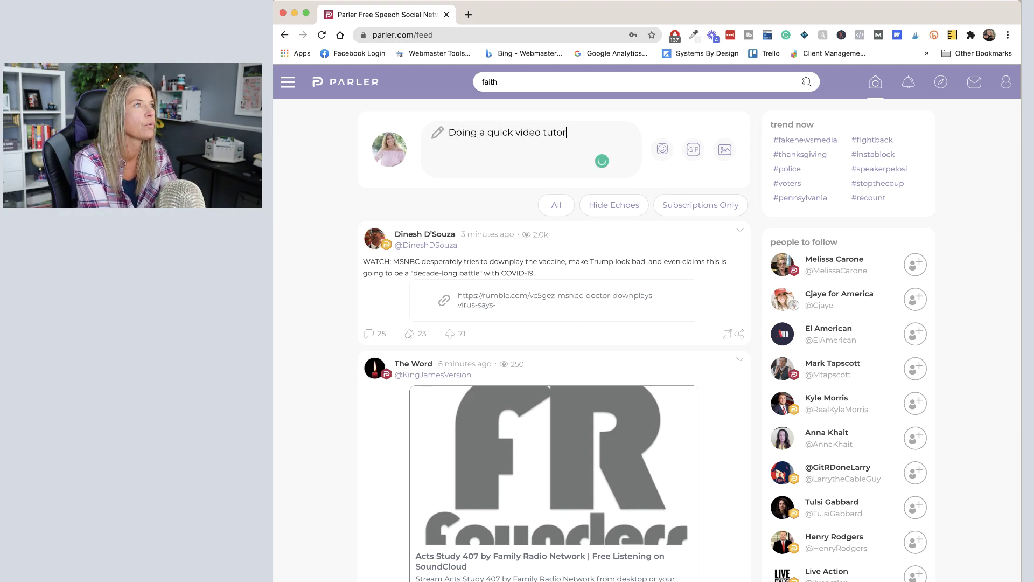
pyautogui.write('on Parler. 😀')
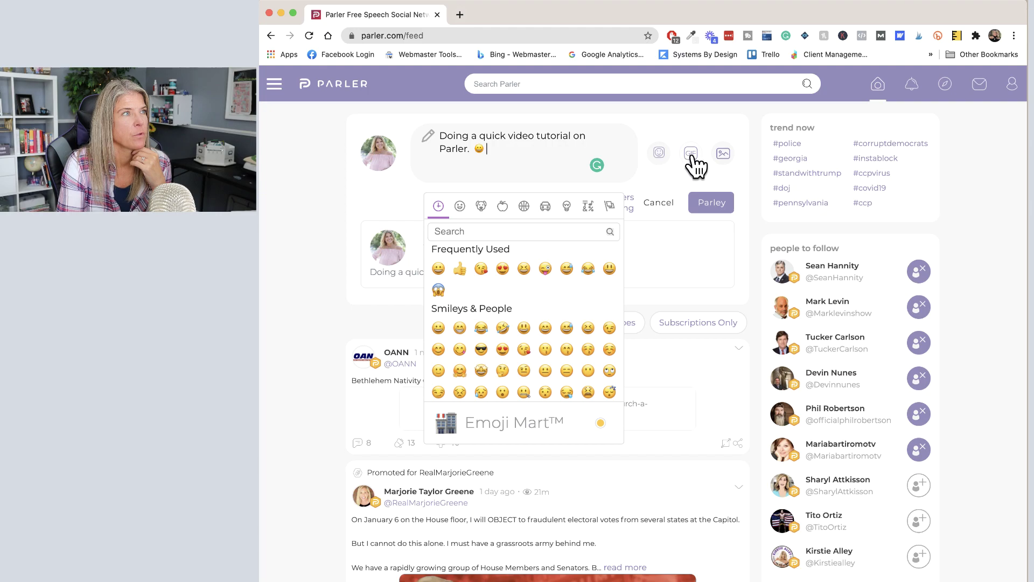
pyautogui.click(692, 155)
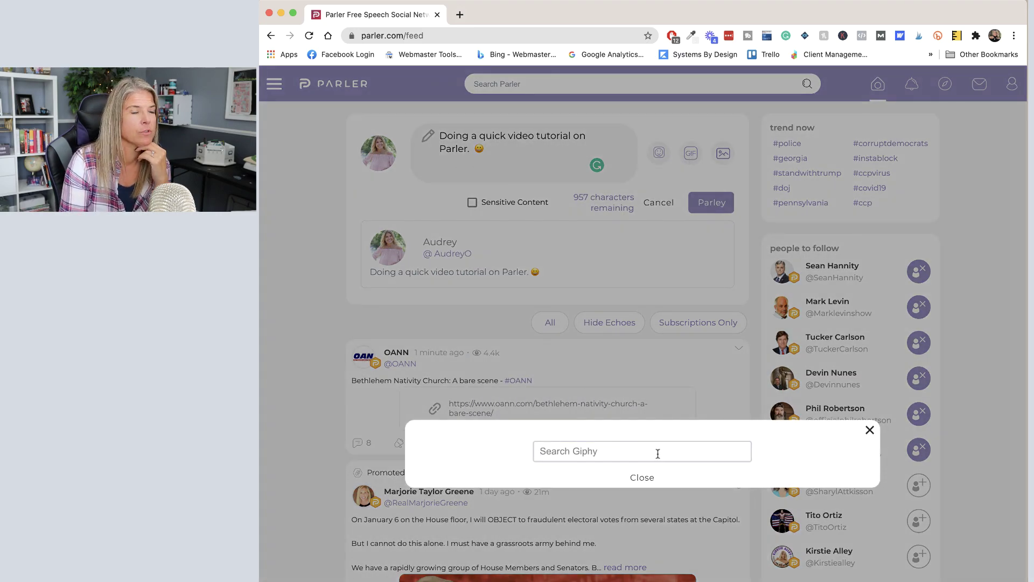
pyautogui.press('Escape')
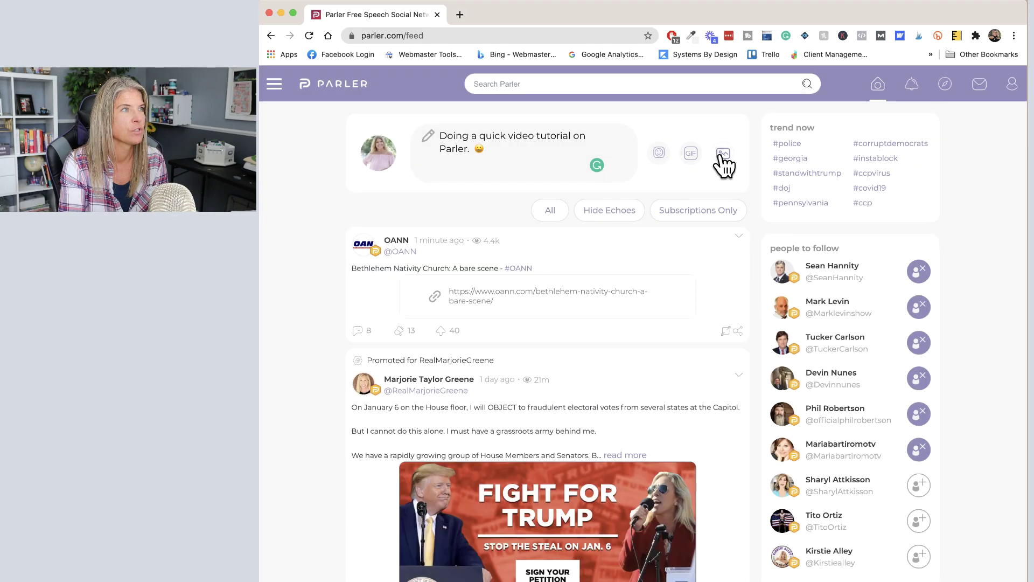
pyautogui.click(723, 162)
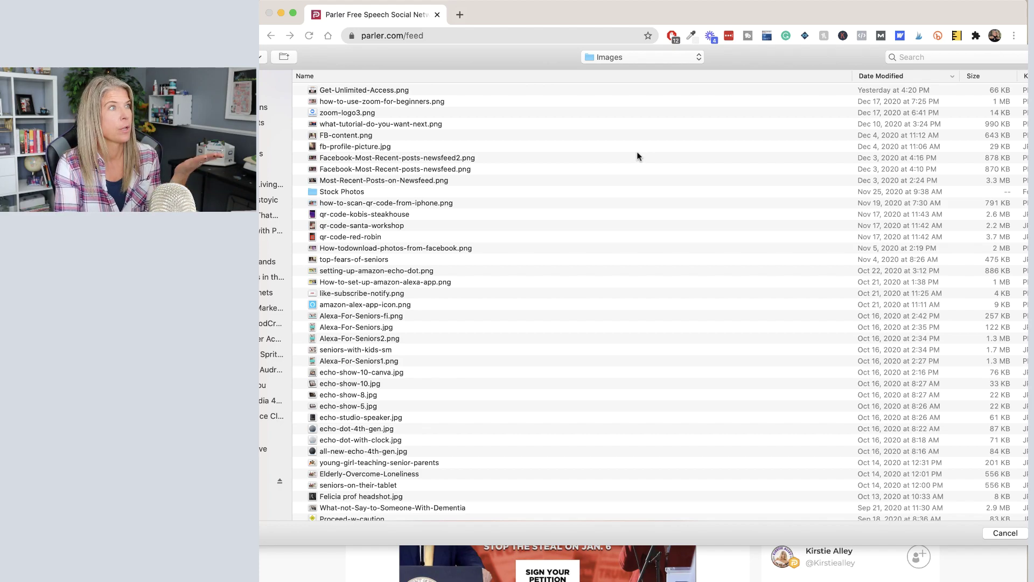
pyautogui.click(1003, 534)
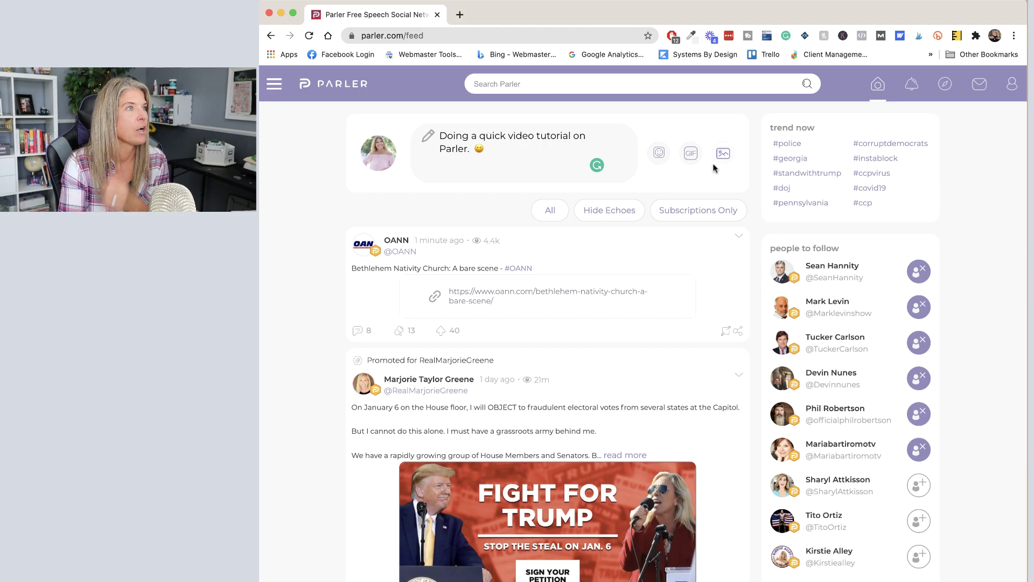
# Step: Publish the 'Doing a quick video tutorial on Parler.' post with the Parley button
pyautogui.click(551, 155)
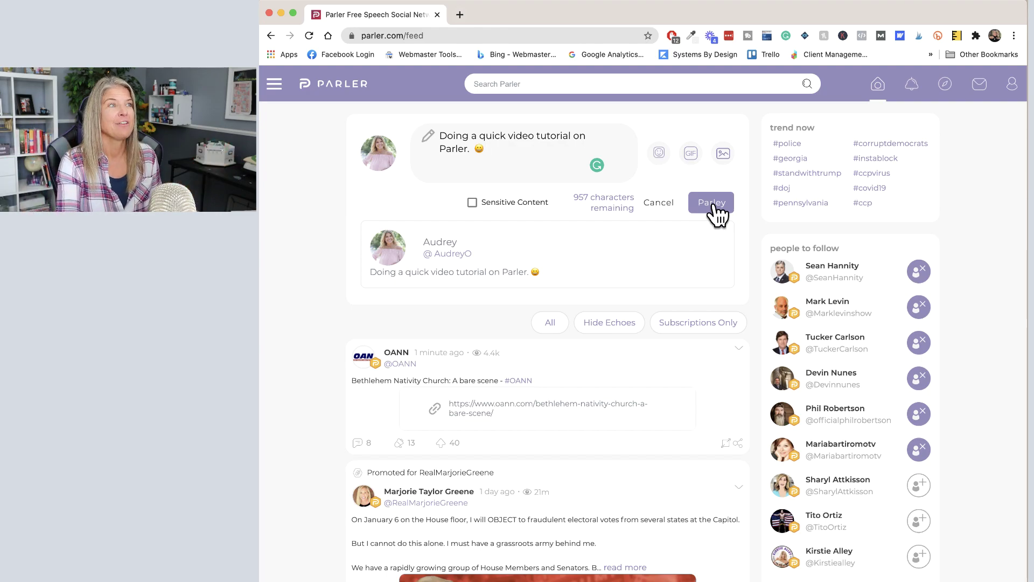
pyautogui.click(713, 205)
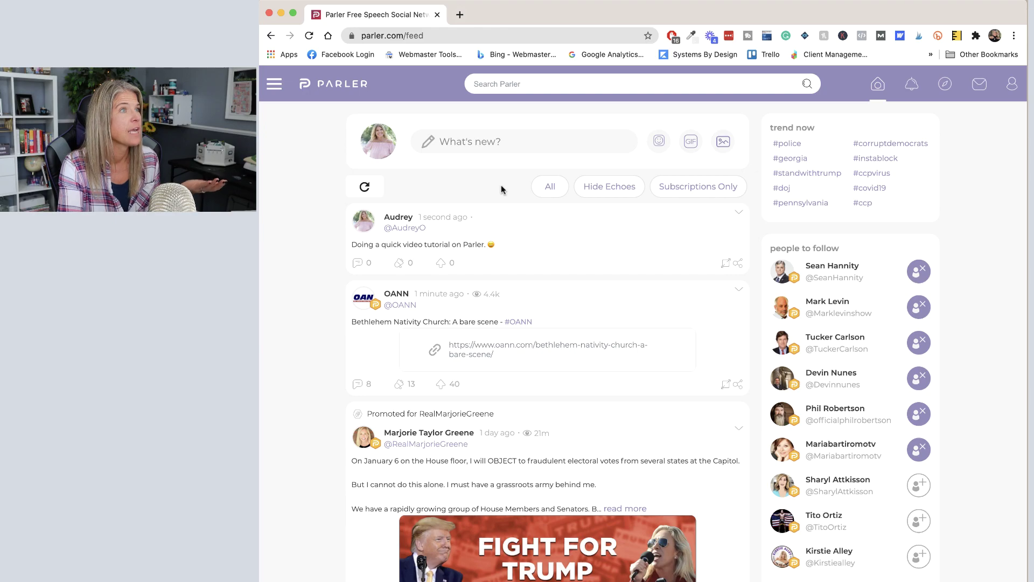
# Step: Refresh the feed and try the All and Hide Echoes filters, ending on Subscriptions Only
pyautogui.click(366, 189)
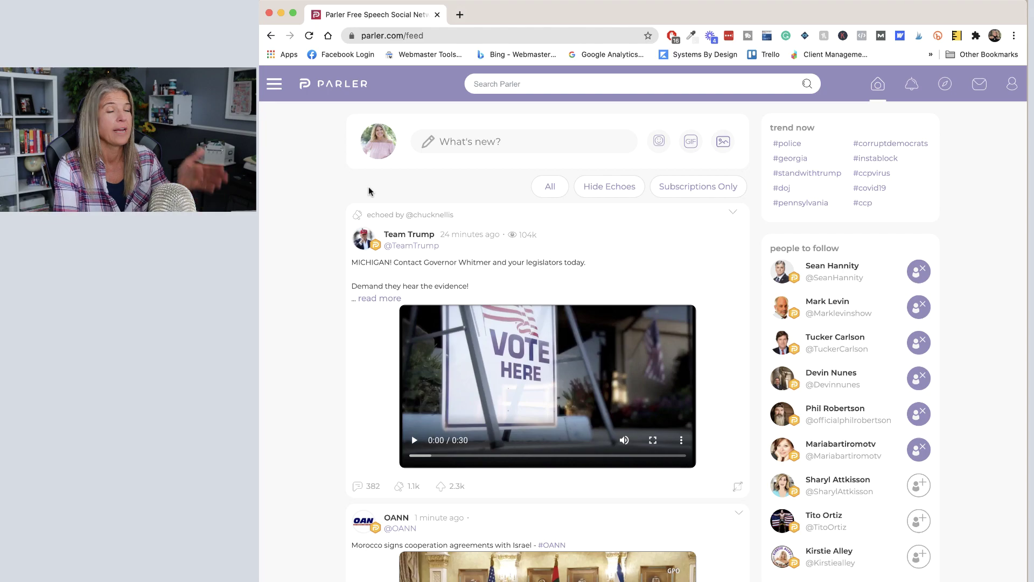
pyautogui.click(550, 190)
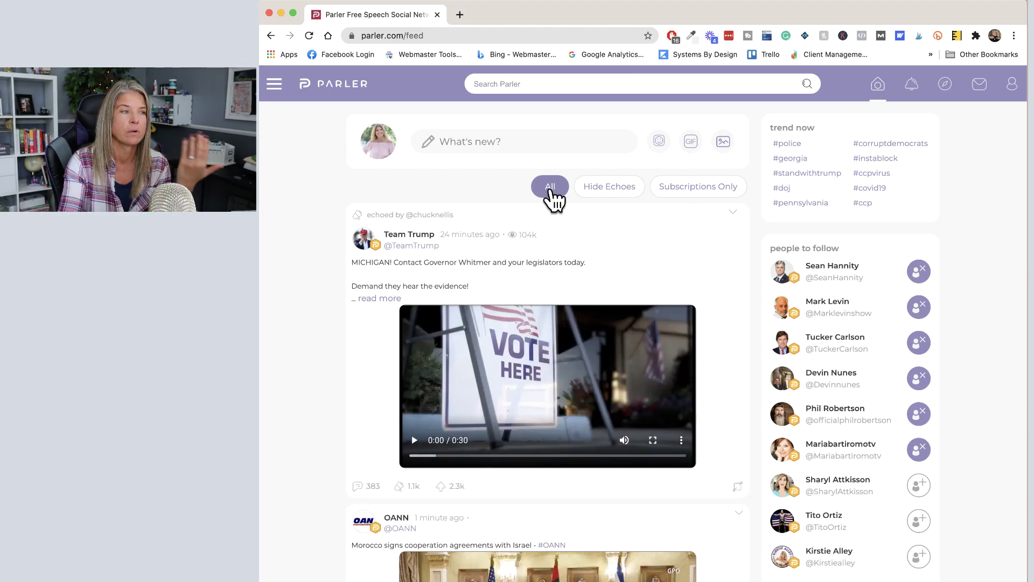
pyautogui.click(604, 190)
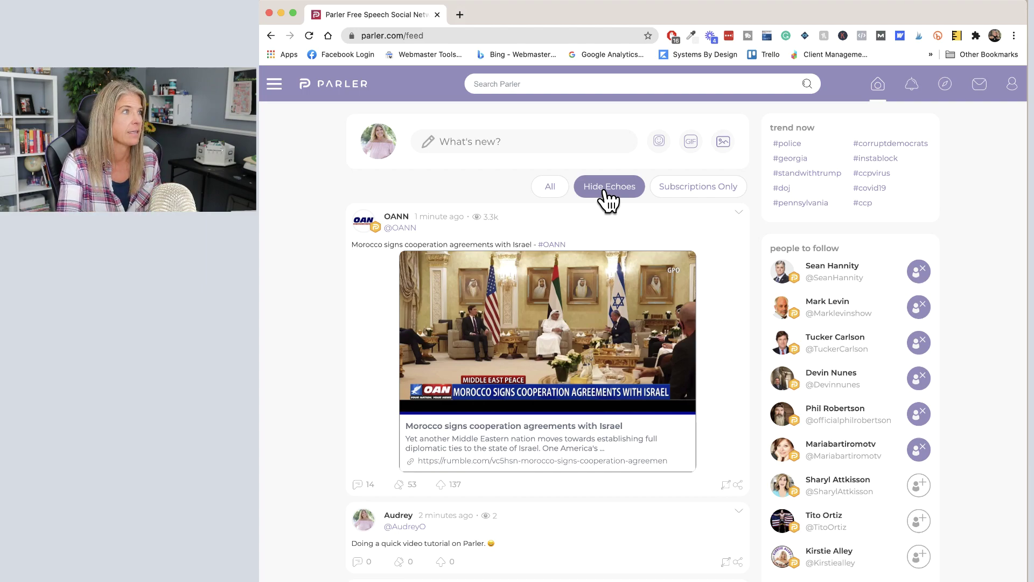
pyautogui.click(606, 190)
pyautogui.click(695, 189)
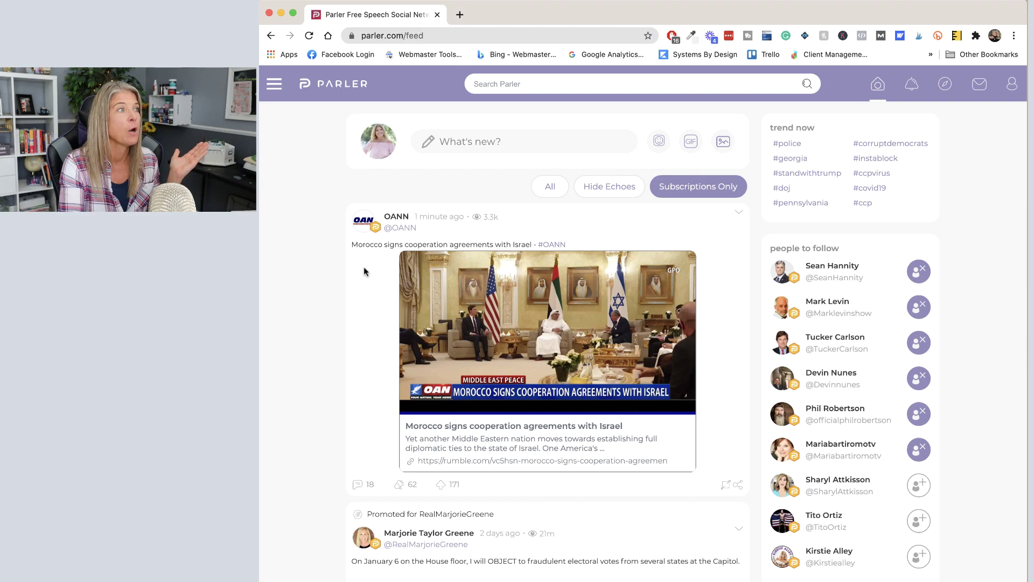
pyautogui.scroll(5, 364, 267)
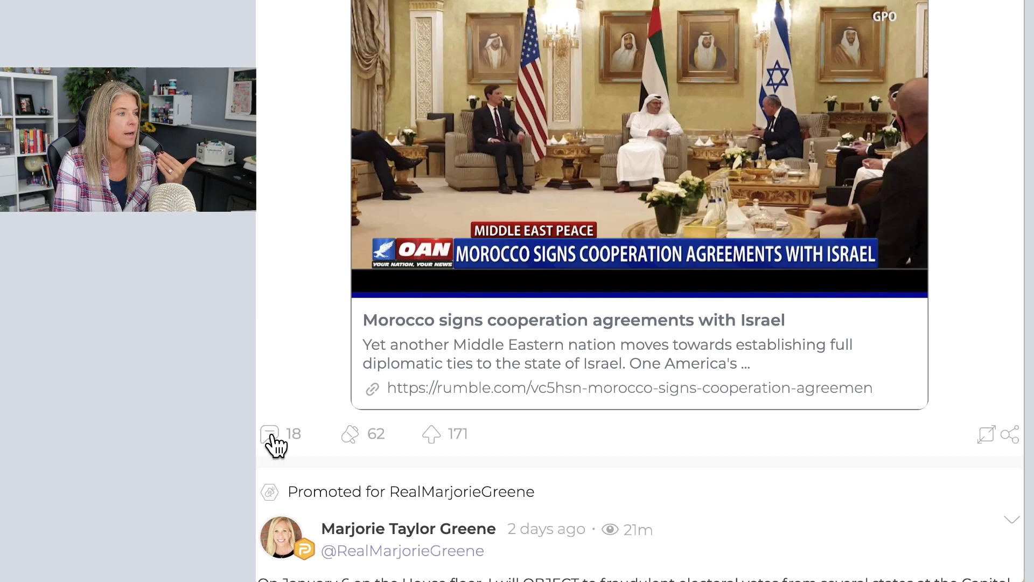
pyautogui.click(274, 444)
pyautogui.scroll(-2, 454, 441)
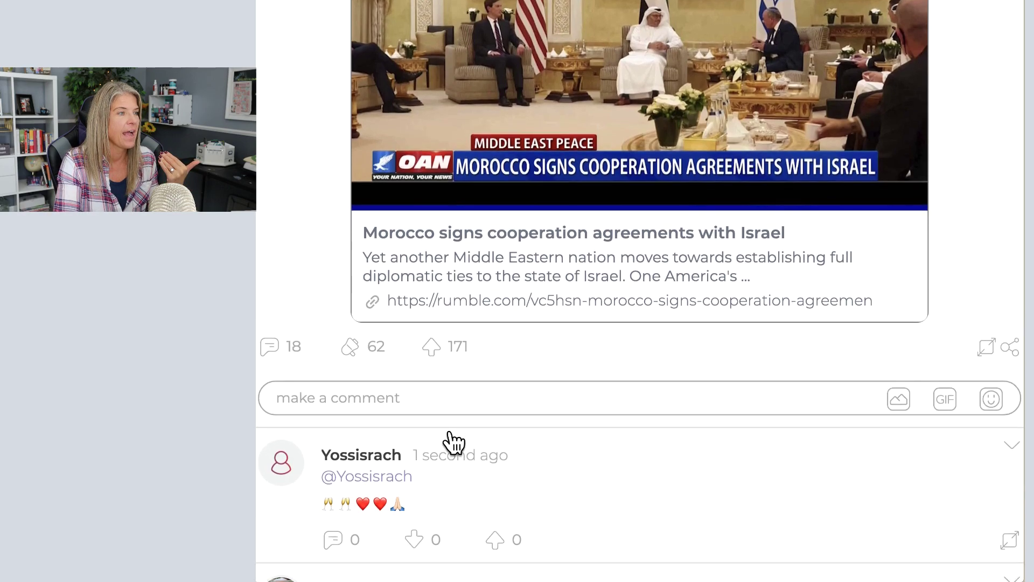
pyautogui.scroll(-10, 447, 409)
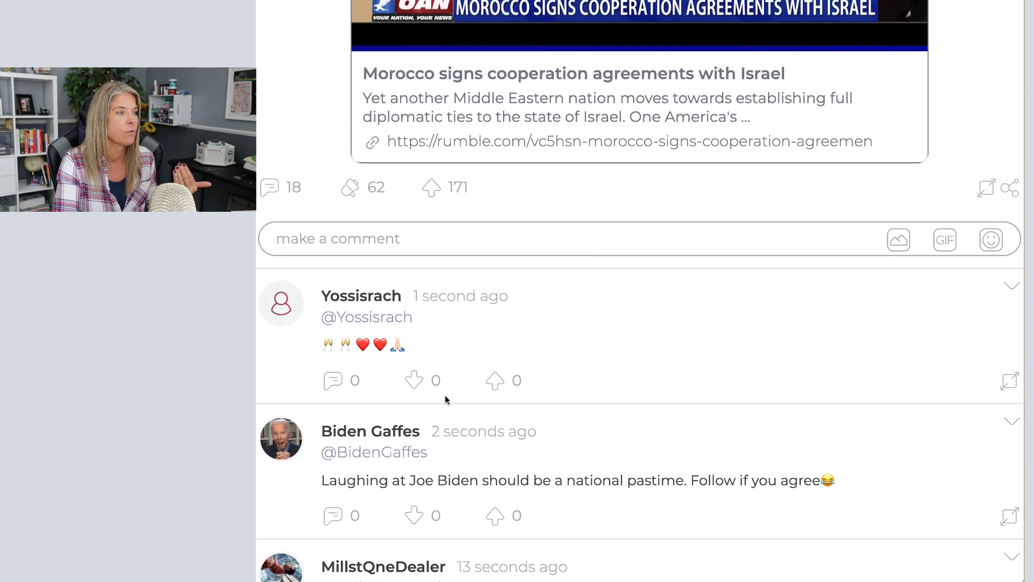
pyautogui.scroll(-3, 445, 397)
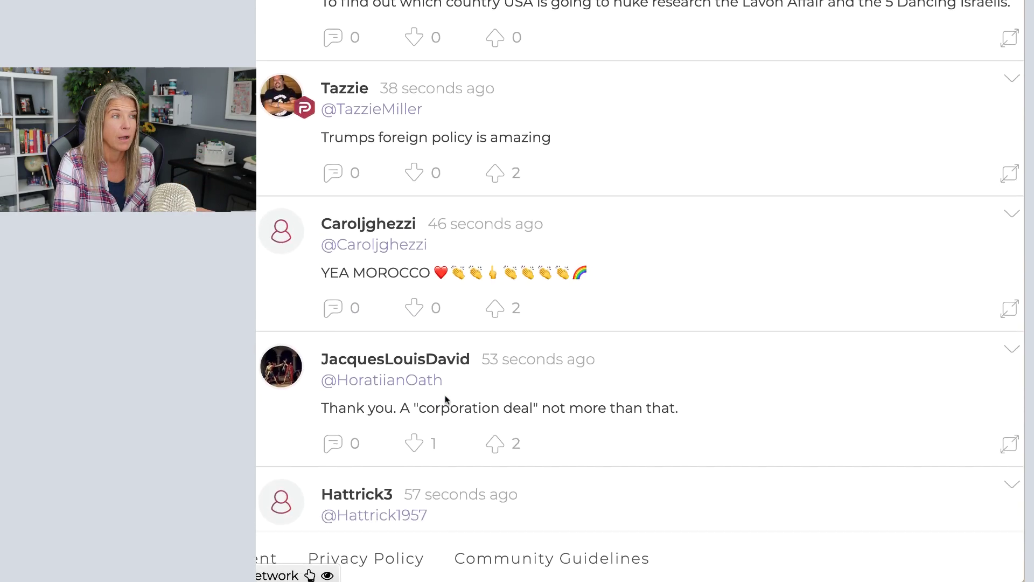
pyautogui.scroll(12, 447, 407)
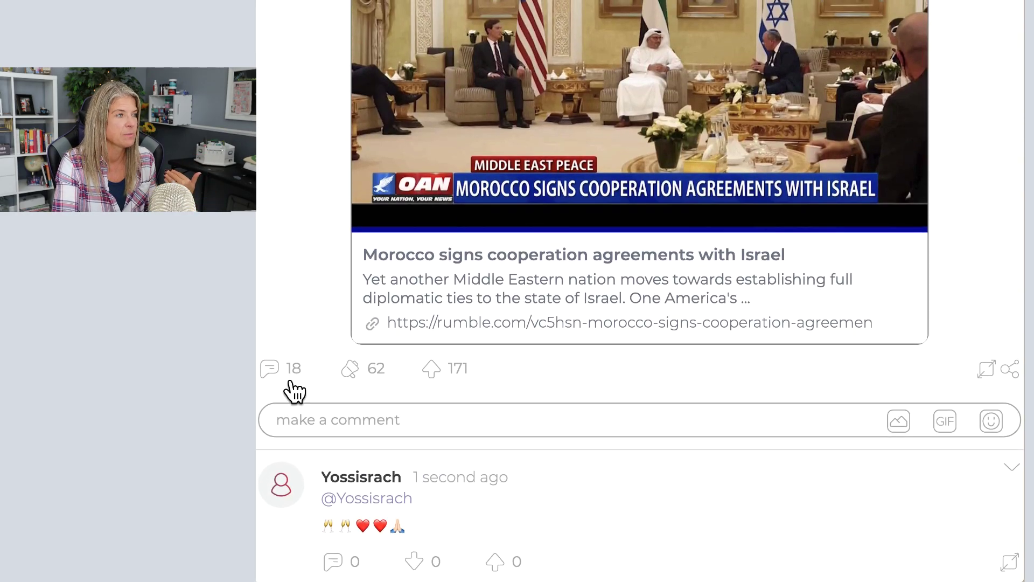
pyautogui.click(351, 370)
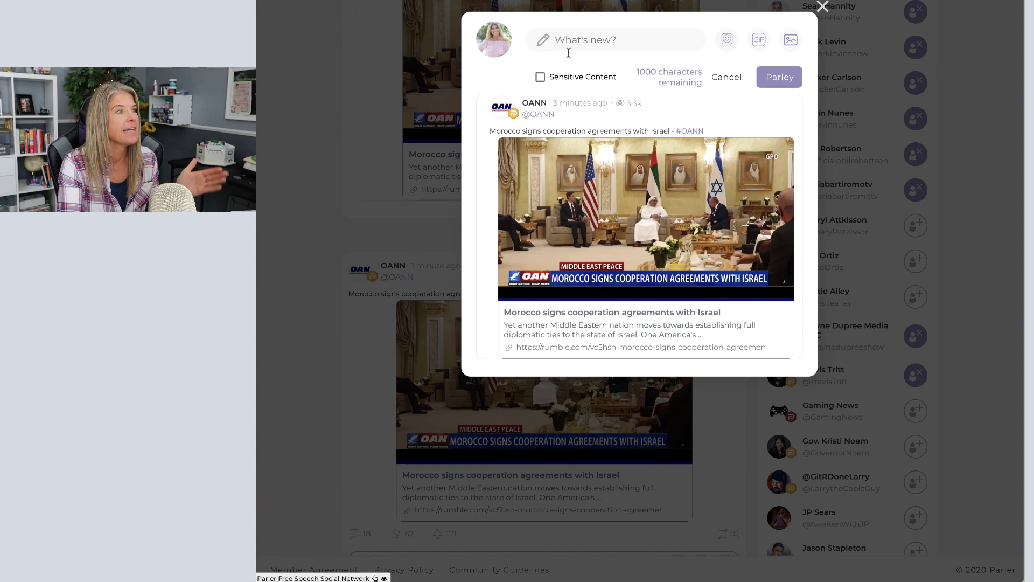
pyautogui.click(573, 41)
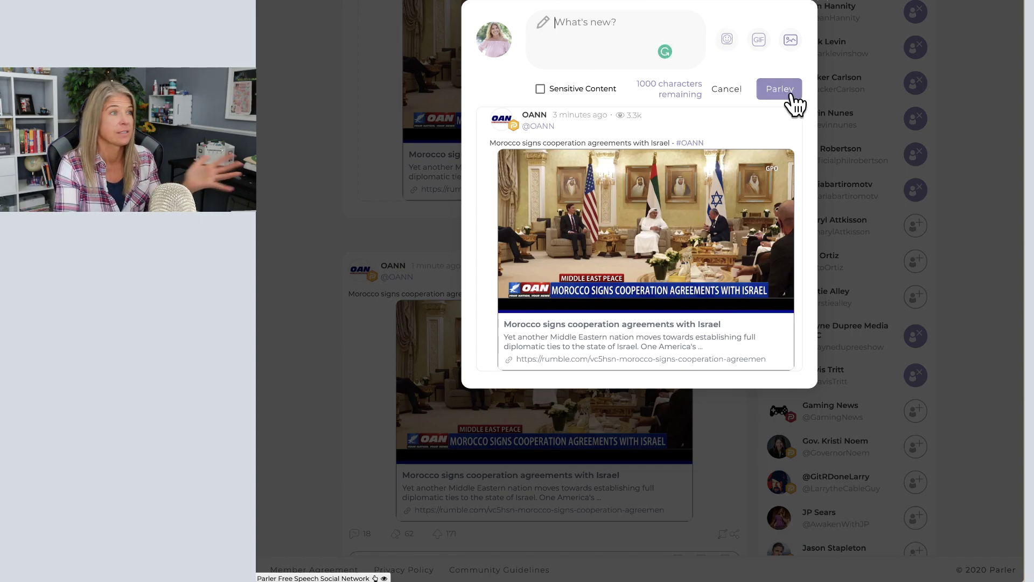
pyautogui.click(828, 7)
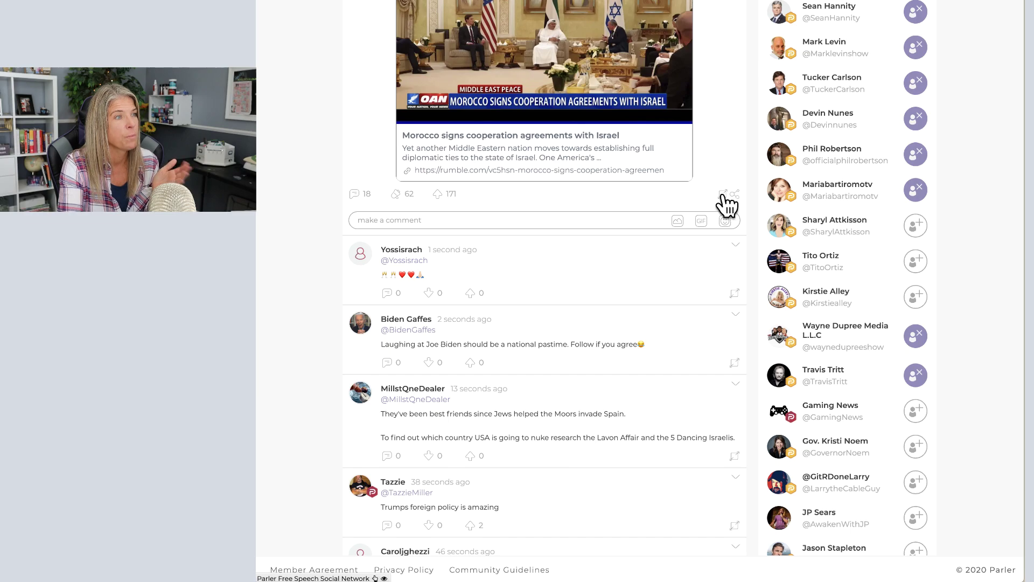
pyautogui.click(723, 195)
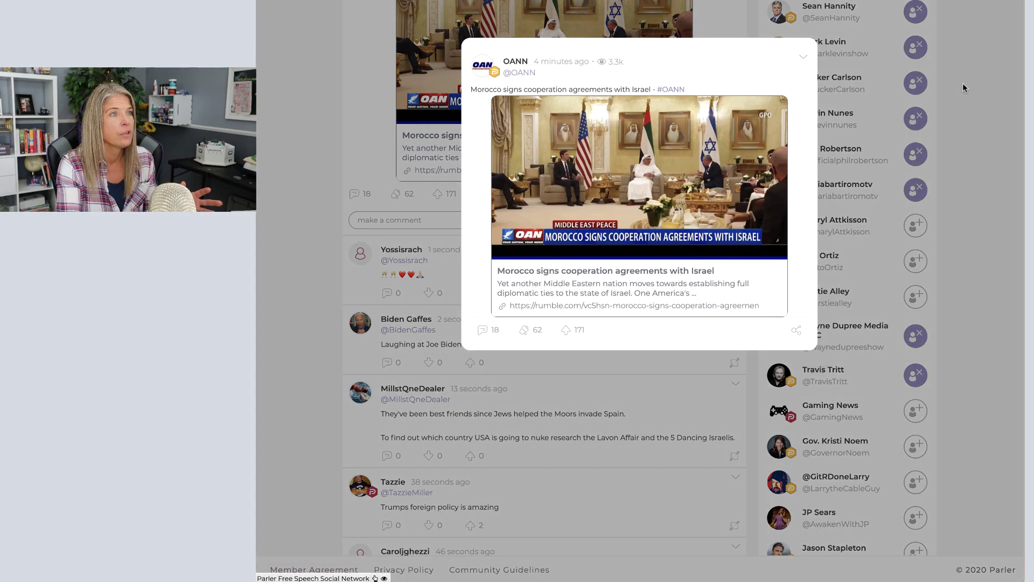
pyautogui.click(822, 170)
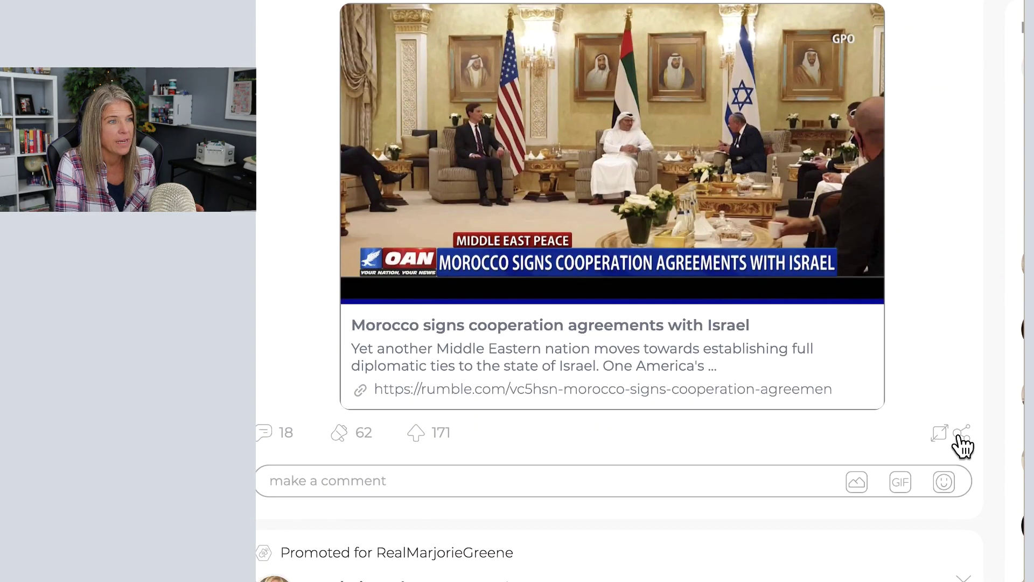
pyautogui.scroll(-1, 959, 444)
pyautogui.click(961, 375)
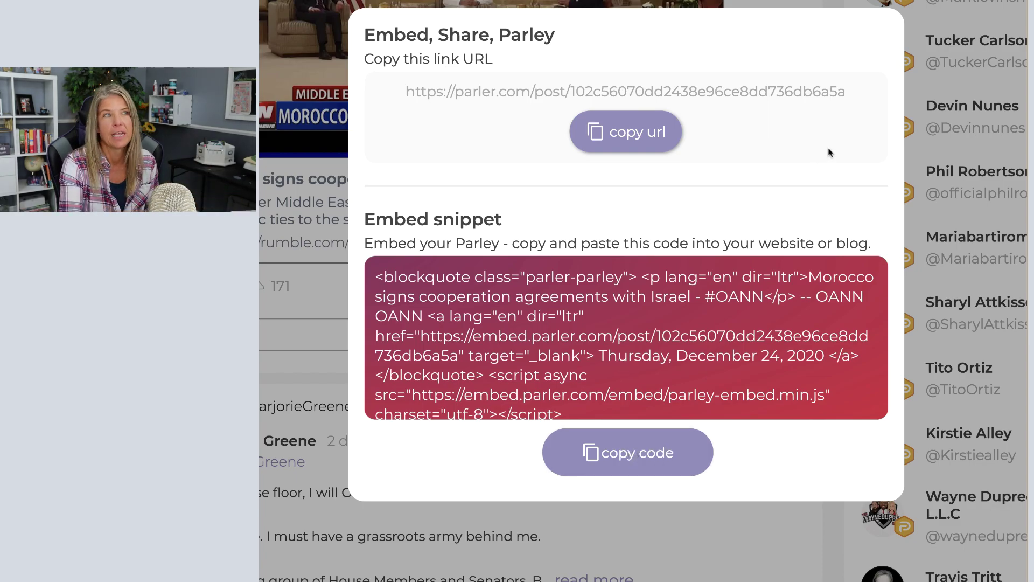
pyautogui.scroll(2, 810, 68)
pyautogui.press('Escape')
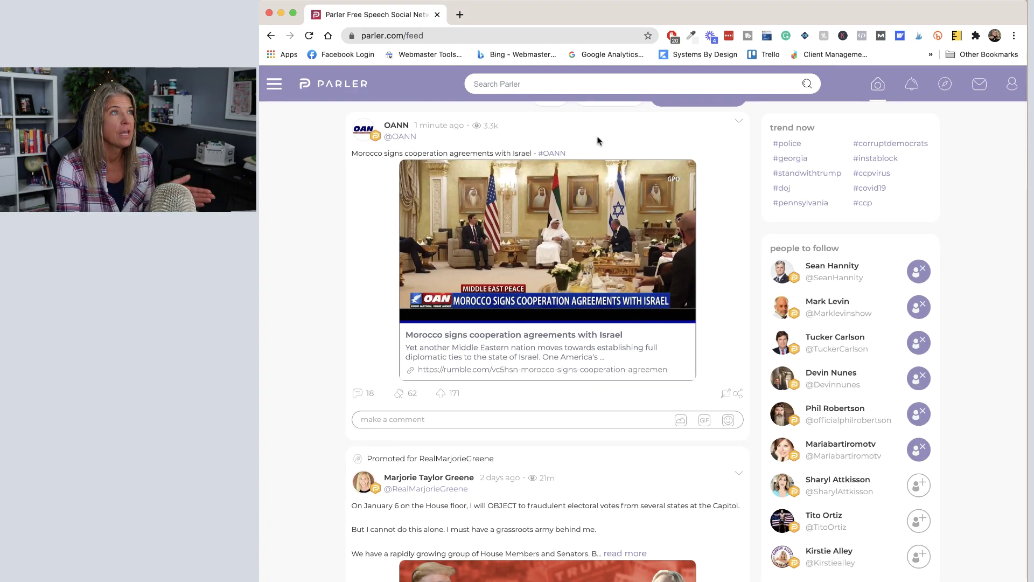
# Step: Close the OANN Morocco post's options menu, leaving the post in view
pyautogui.scroll(3, 722, 130)
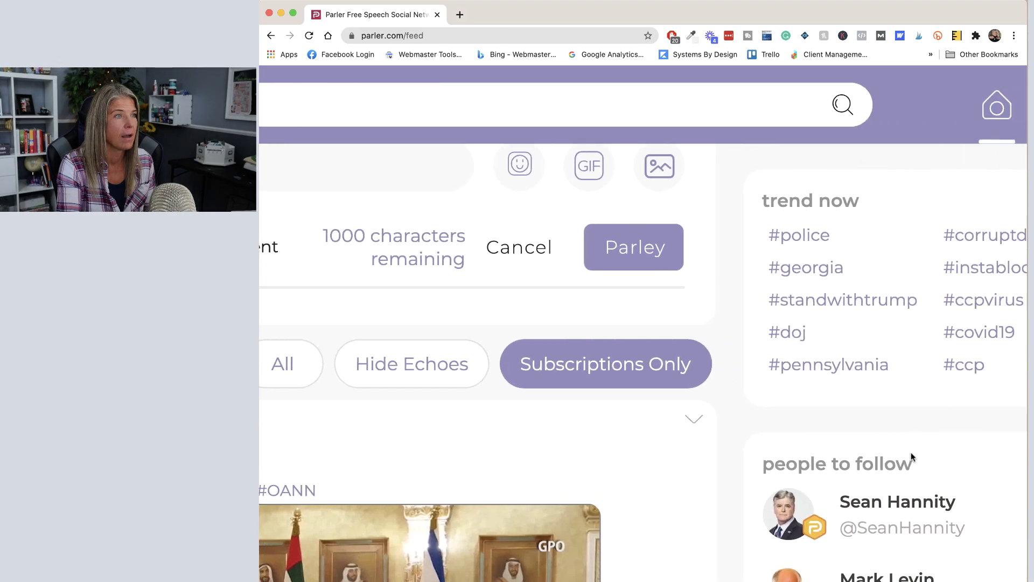
pyautogui.hscroll(3, 862, 453)
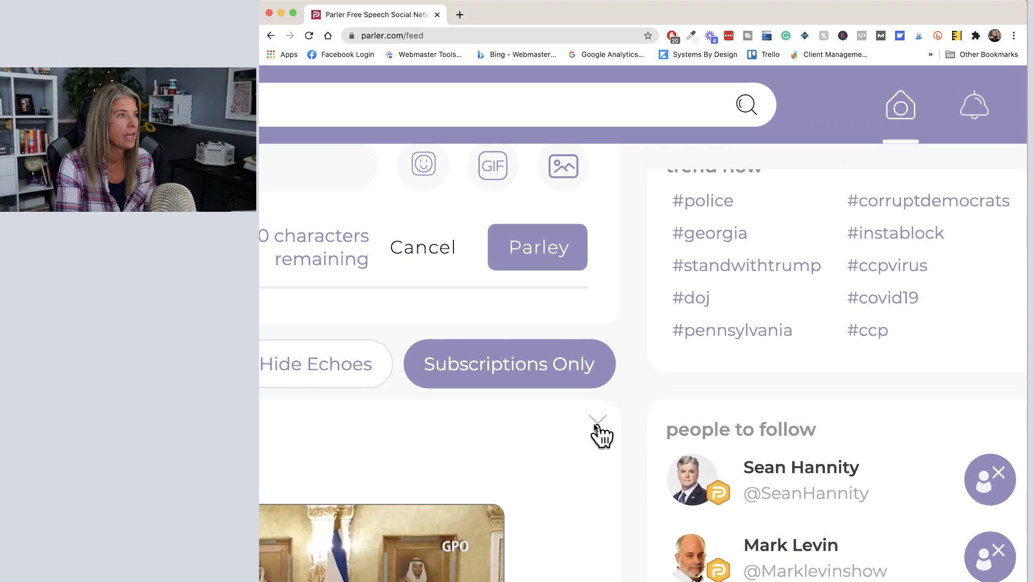
pyautogui.hscroll(-10, 602, 428)
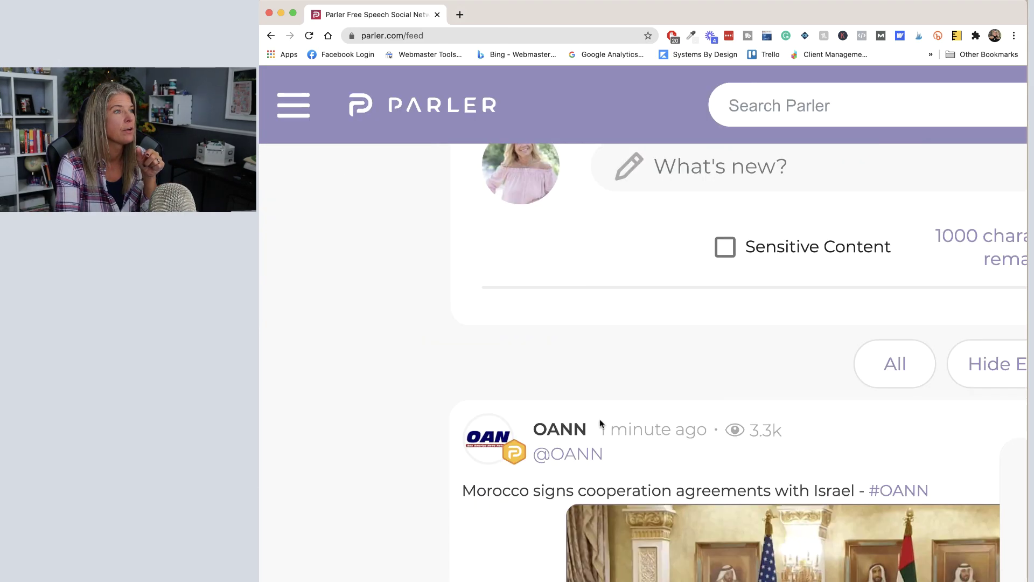
pyautogui.hscroll(10, 885, 446)
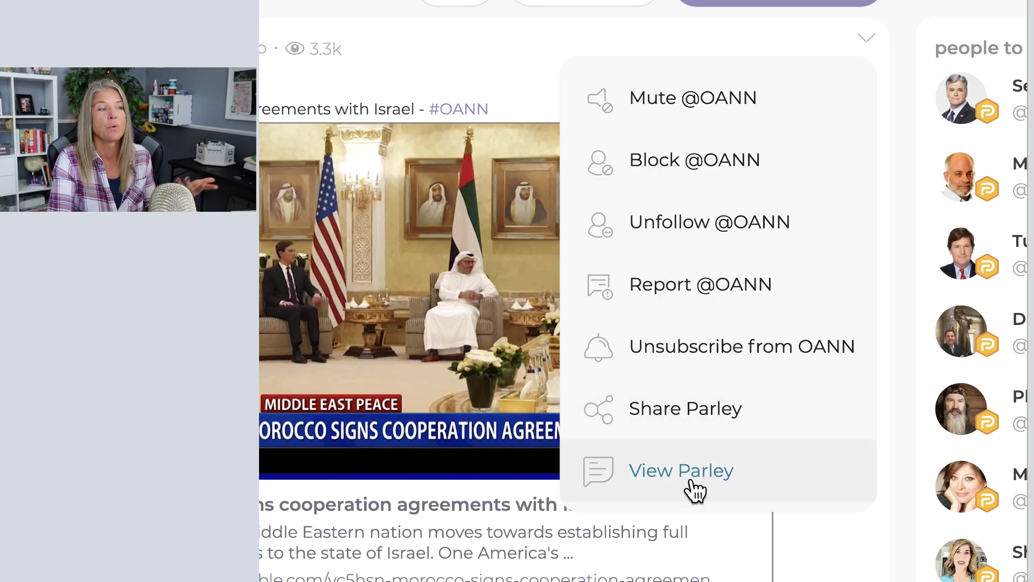
pyautogui.click(501, 63)
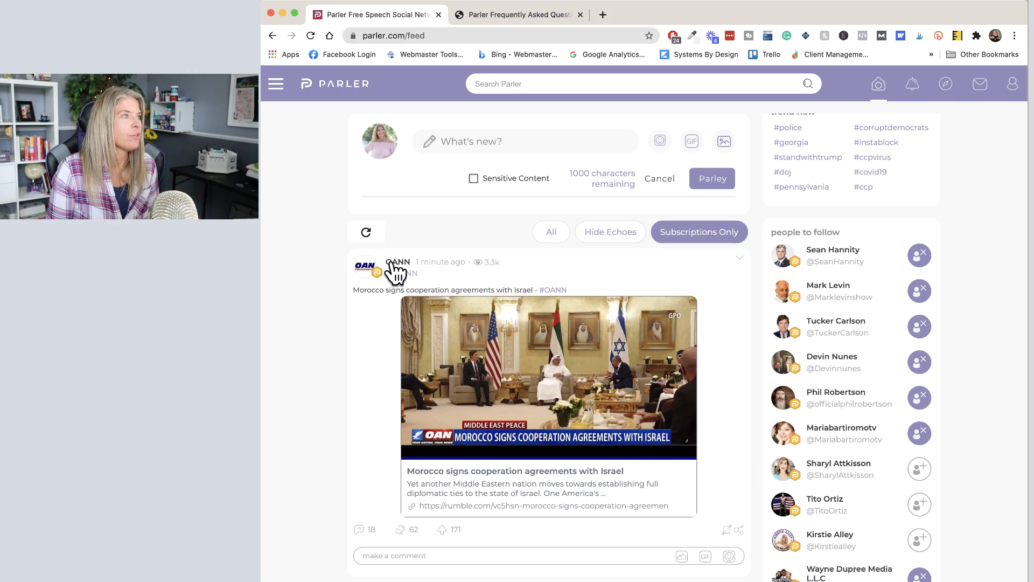
# Step: Look through OANN's profile posts, then switch to the Parler FAQ tab
pyautogui.click(393, 262)
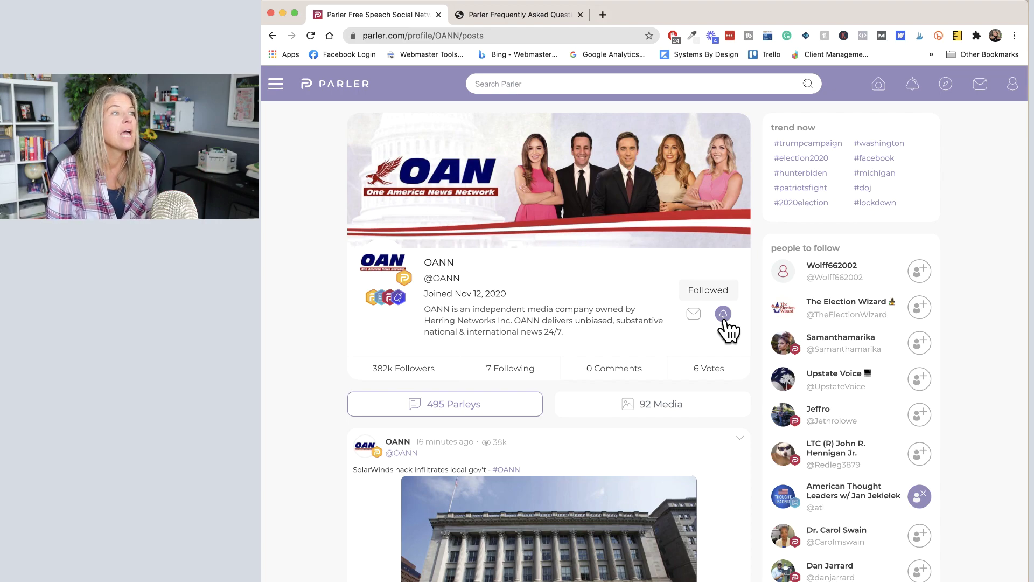
pyautogui.scroll(-5, 722, 420)
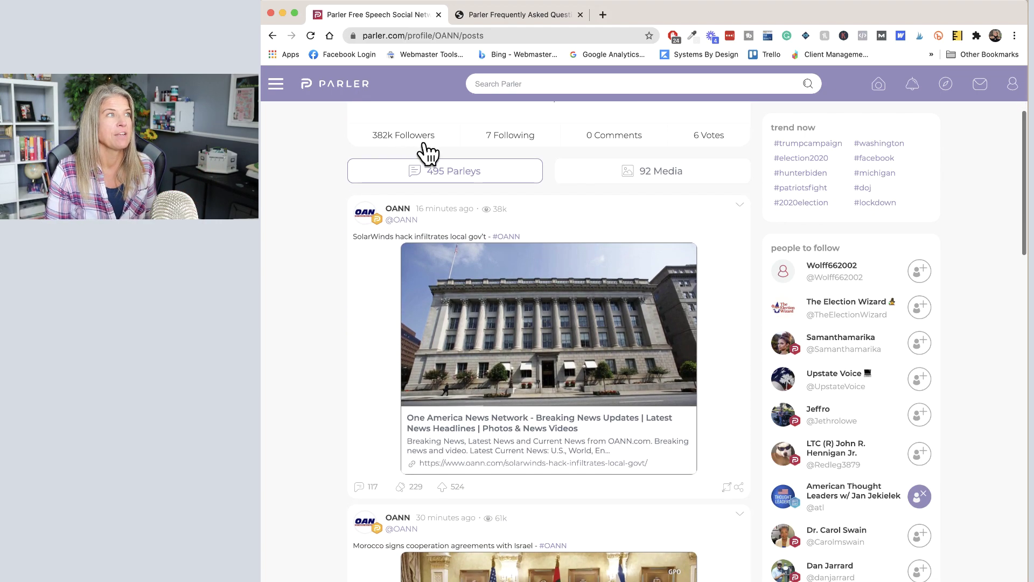
pyautogui.scroll(-5, 686, 293)
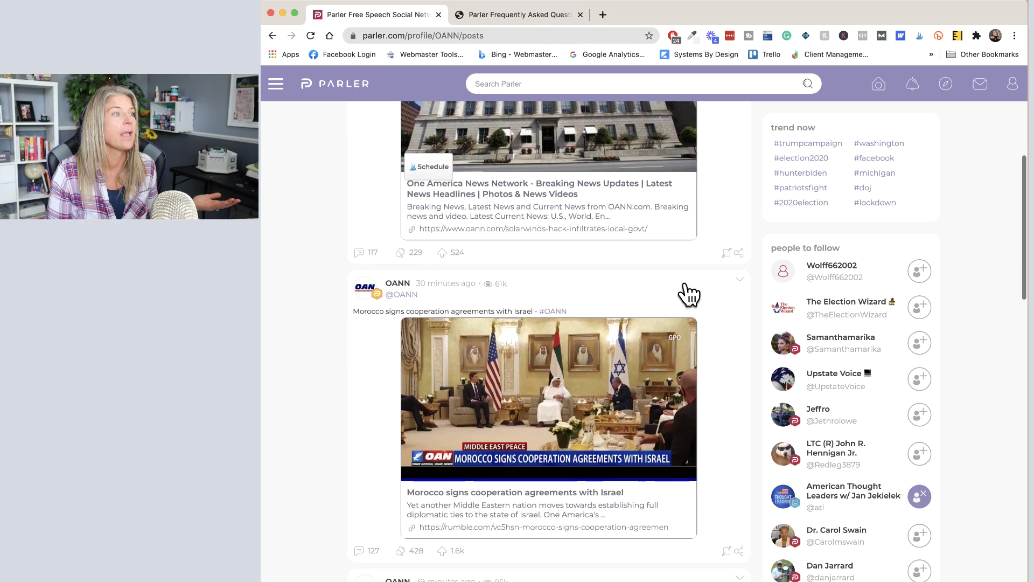
pyautogui.scroll(-20, 689, 294)
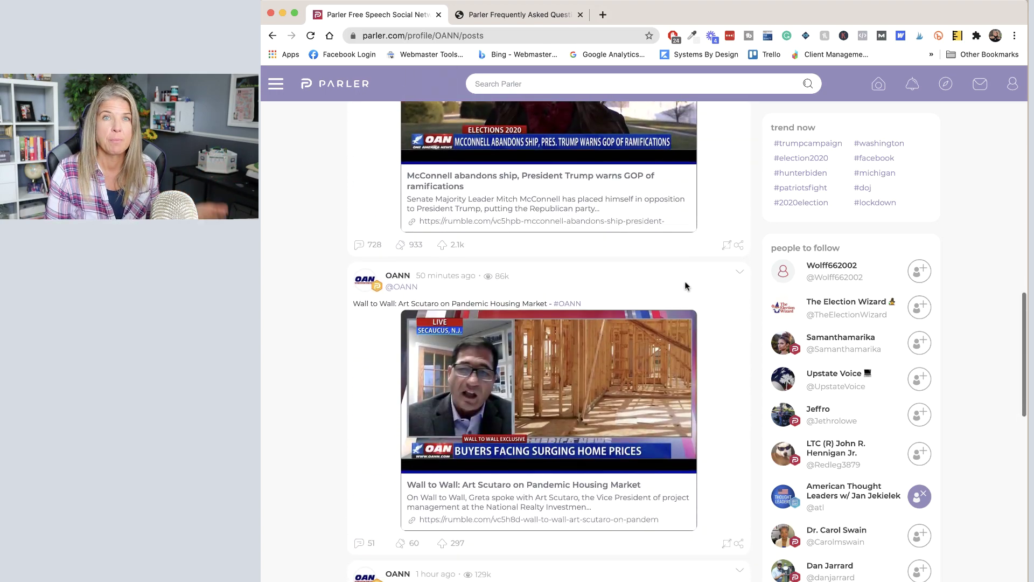
pyautogui.scroll(20, 687, 290)
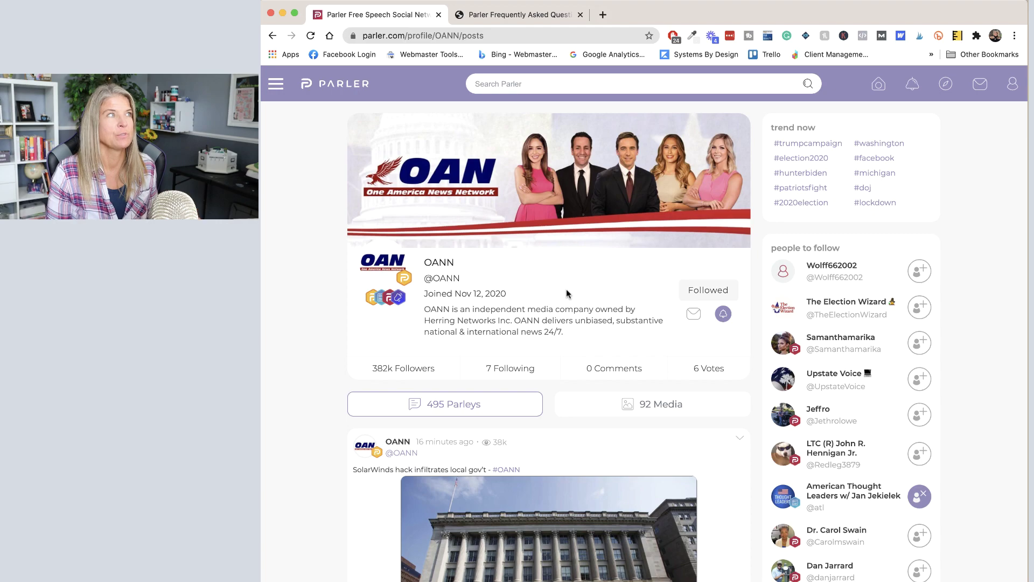
pyautogui.click(517, 15)
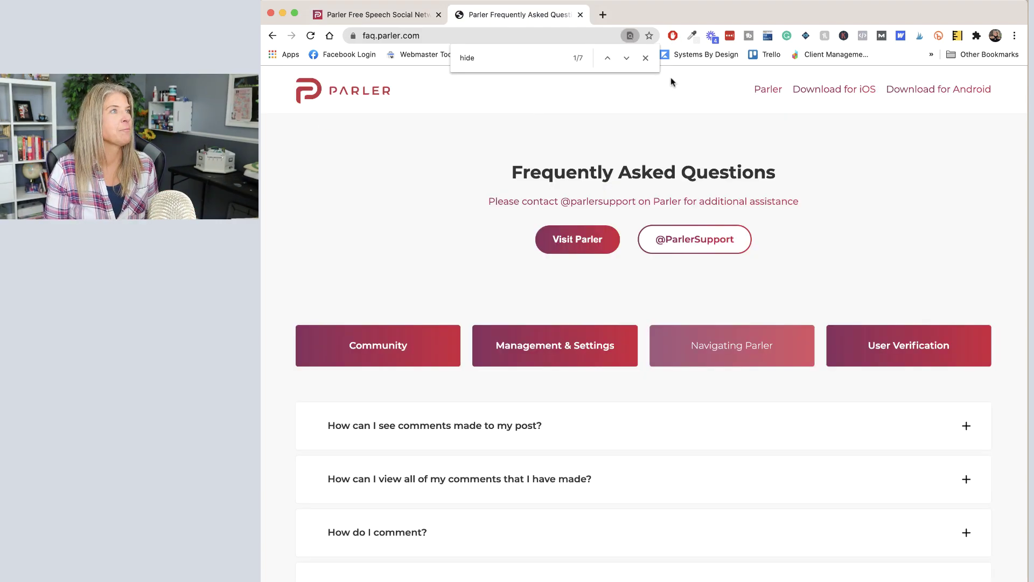
# Step: Dismiss the 'hide' find bar and view the Community, then Management & Settings questions
pyautogui.click(645, 57)
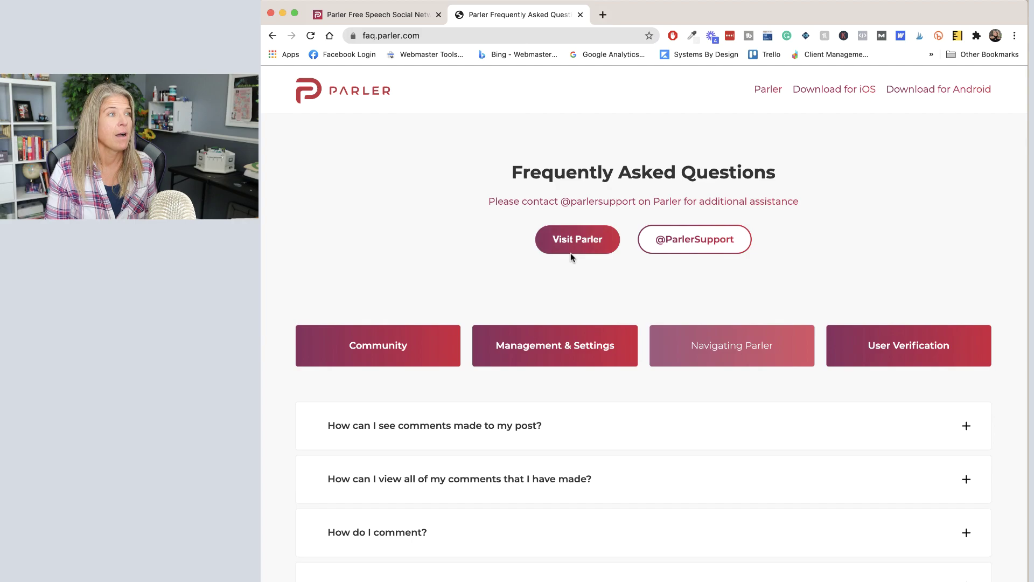
pyautogui.click(397, 350)
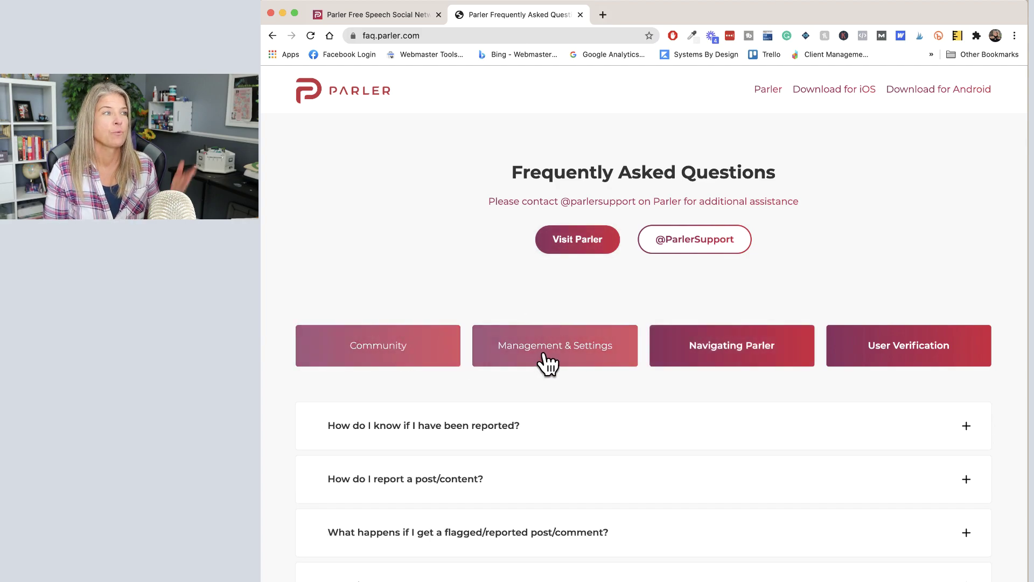
pyautogui.click(552, 356)
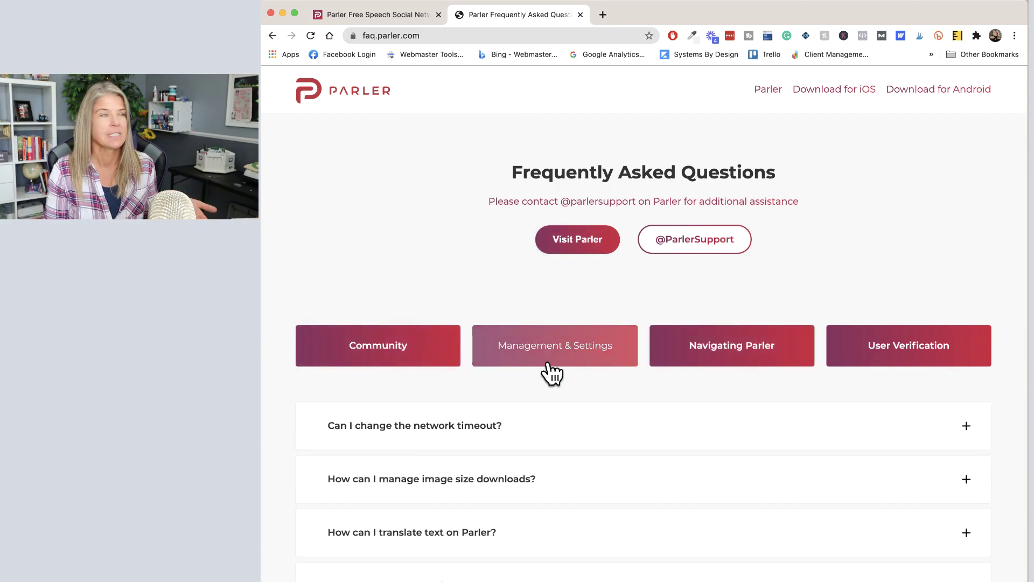
pyautogui.scroll(-6, 789, 575)
pyautogui.scroll(6, 794, 575)
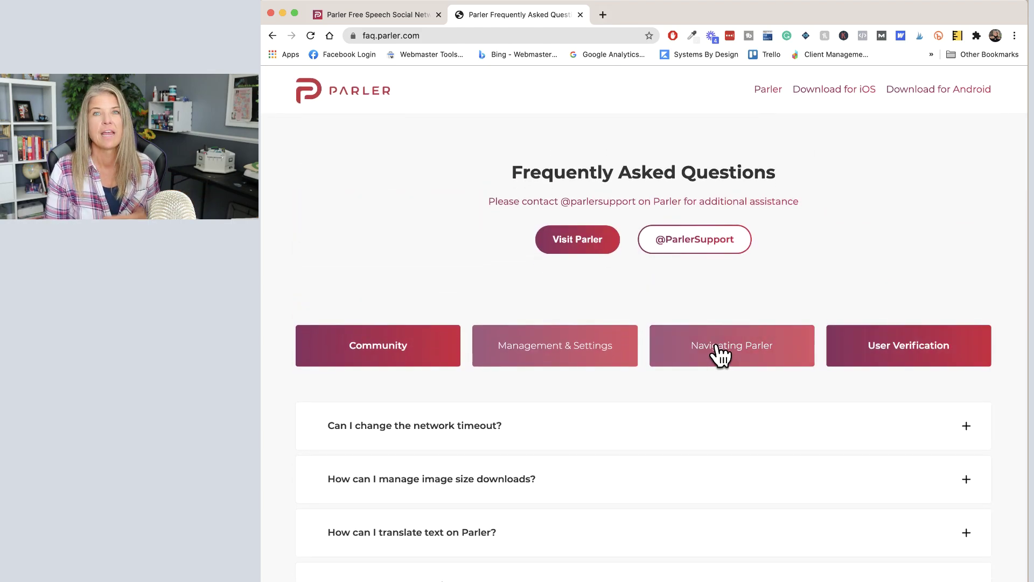